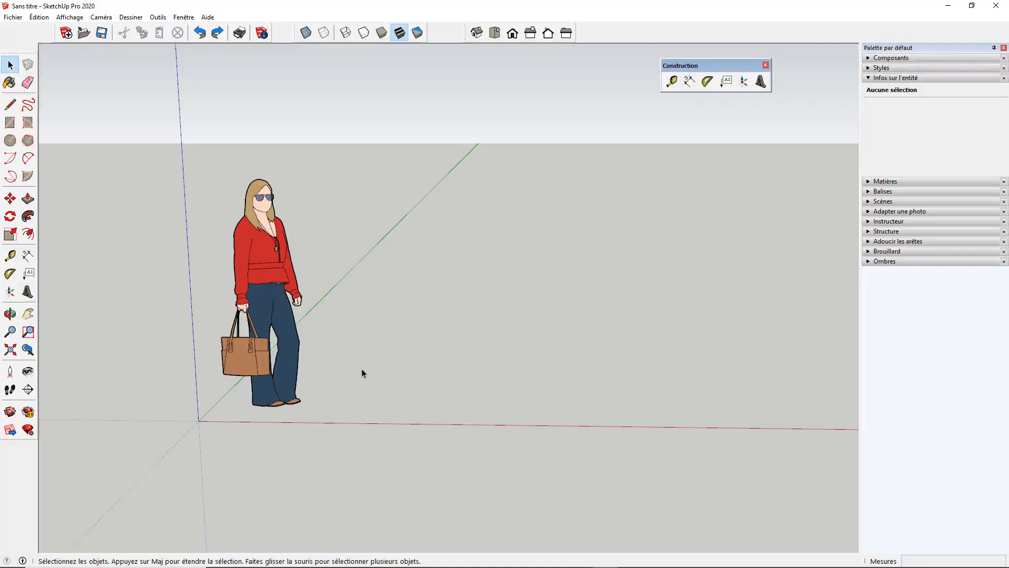
Start a 3D text reading SKETCHUP and set its font to Arial Black
click(27, 292)
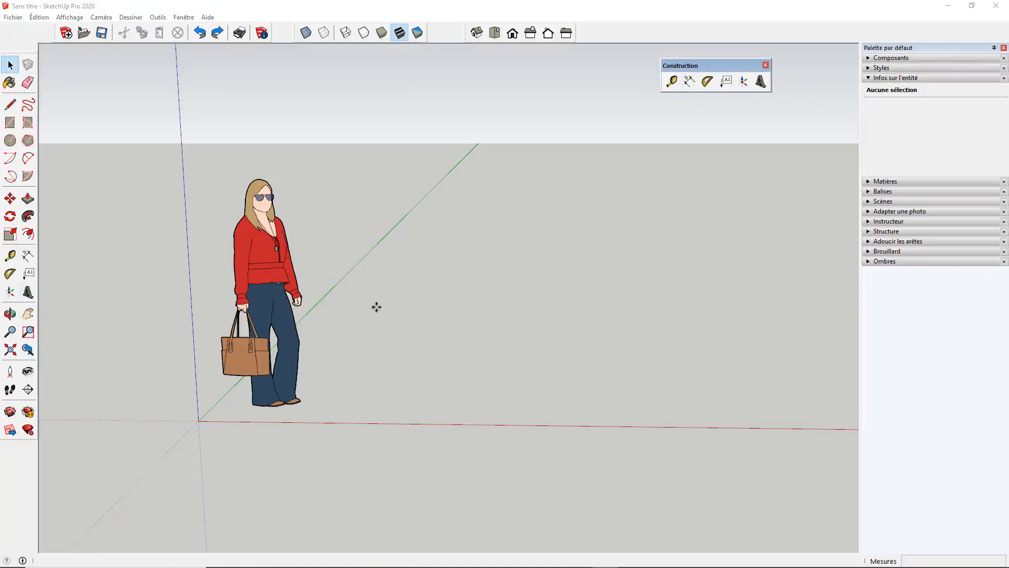
drag(715, 210, 450, 99)
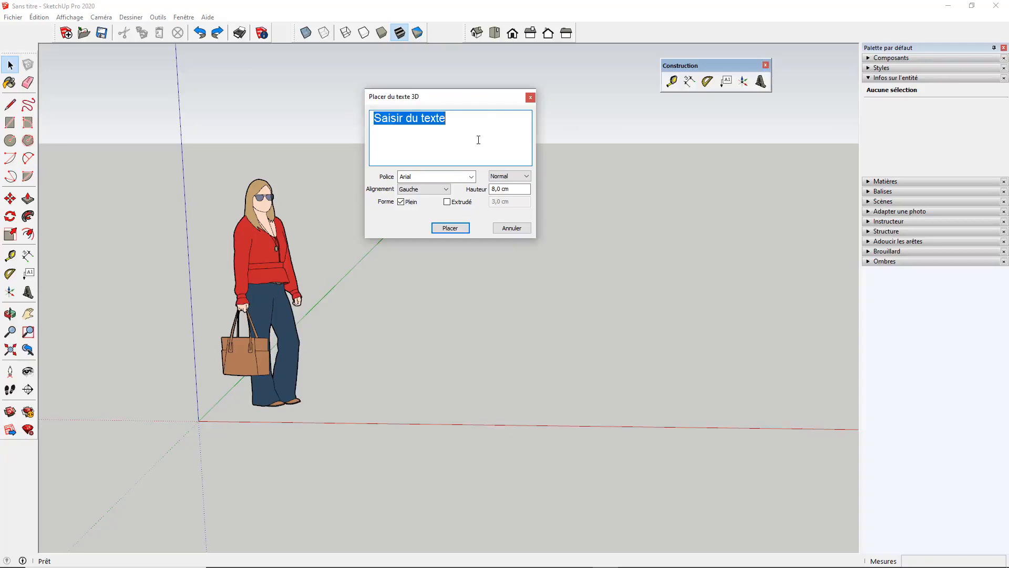
text(SKETCHUP)
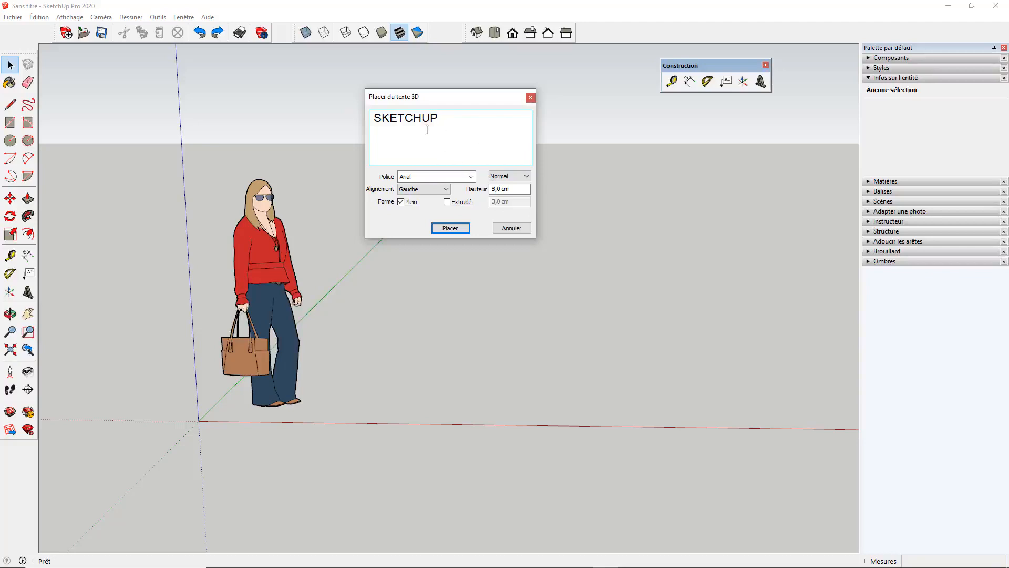
click(471, 177)
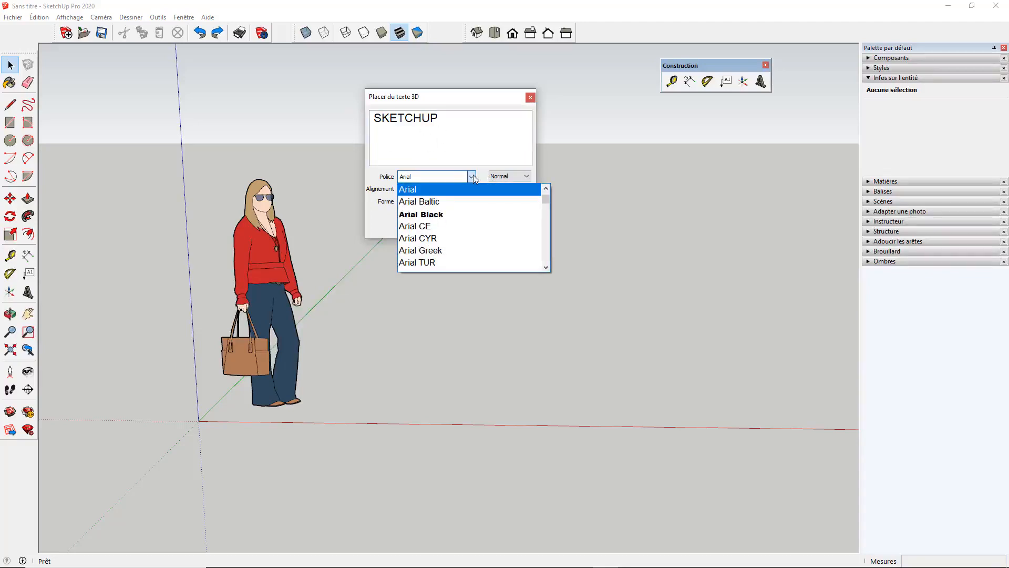
click(434, 214)
click(372, 119)
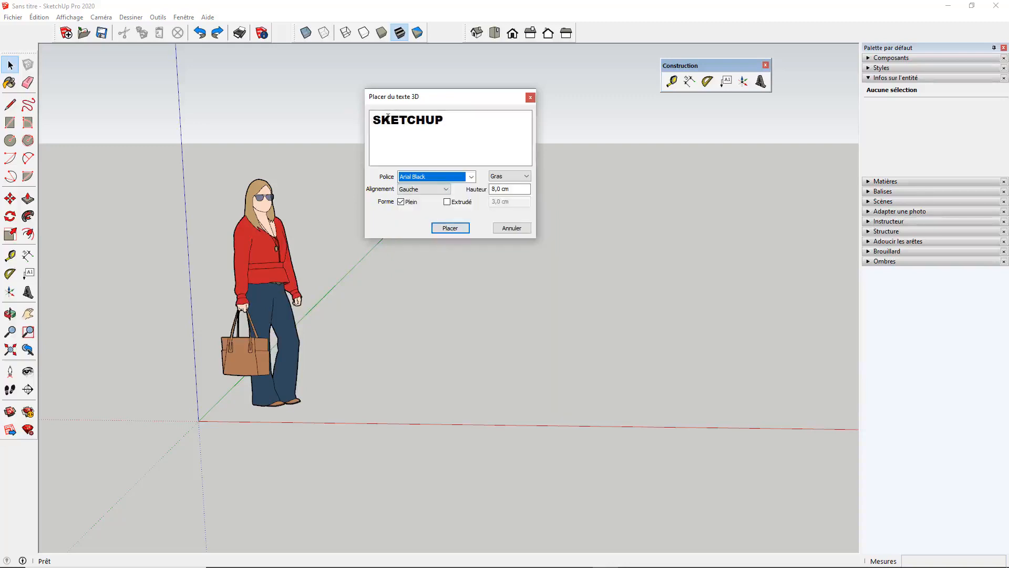
drag(453, 118, 372, 115)
click(418, 146)
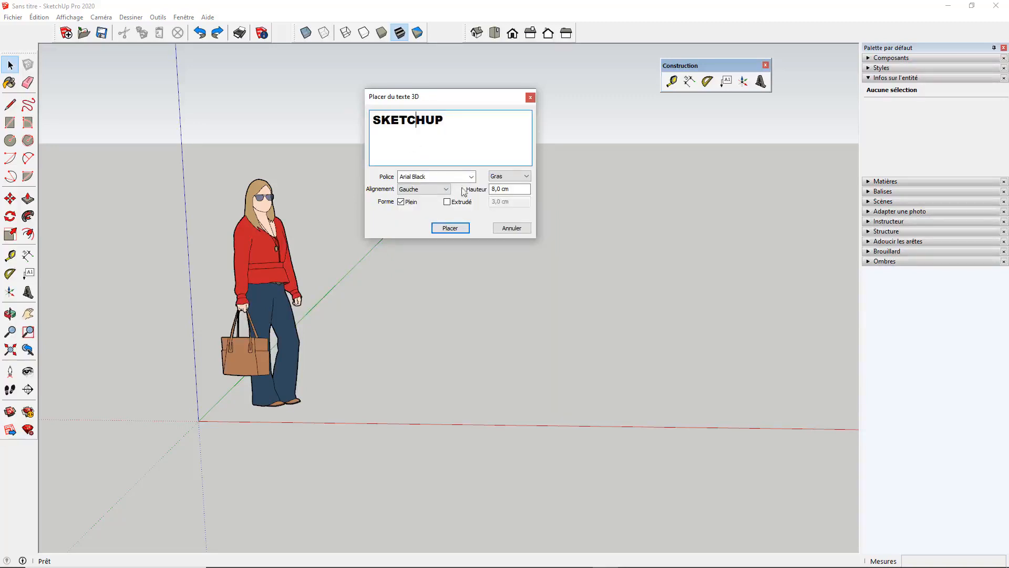
Try the Bahnschrift SemiLight SemiConde and BankGothic Md BT fonts on the 3D text and restore Arial Black
click(470, 179)
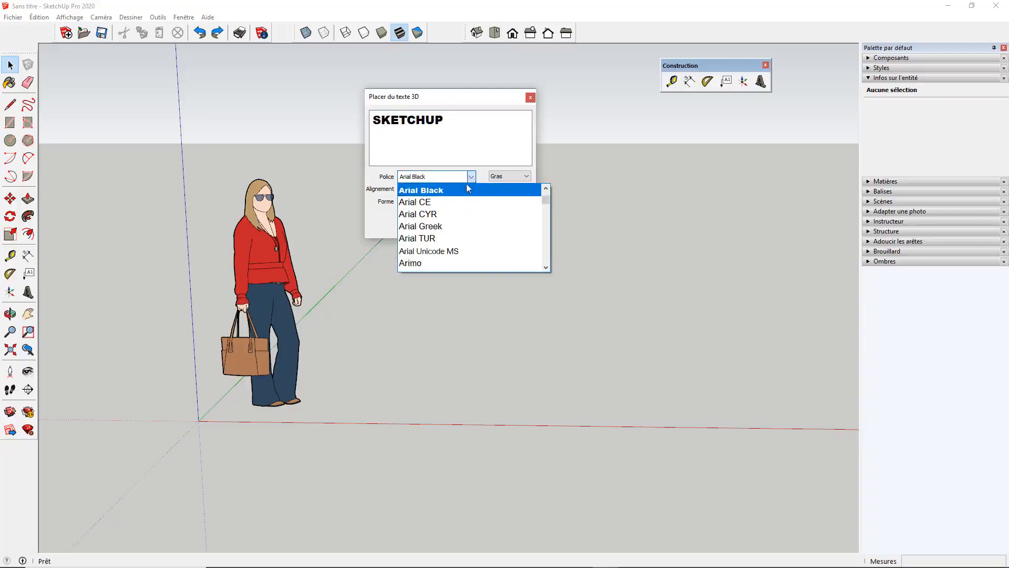
scroll(440, 224, down, 2)
scroll(440, 224, down, 5)
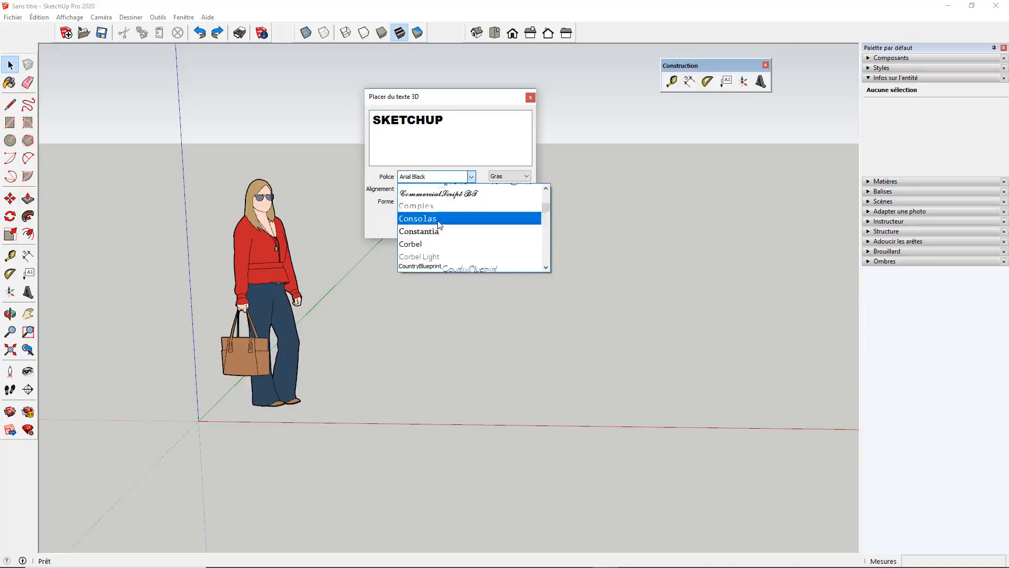
scroll(438, 224, up, 4)
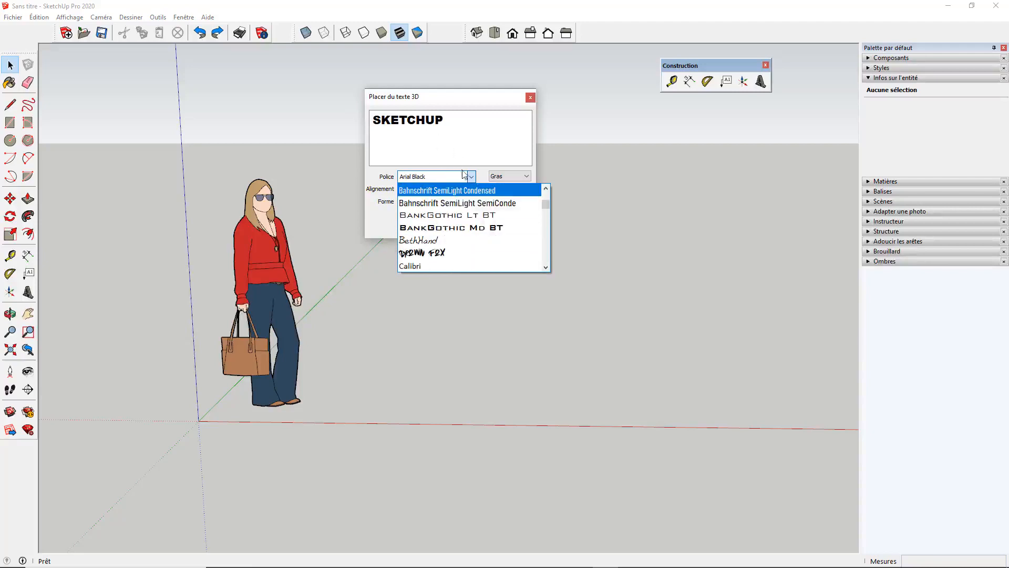
click(433, 204)
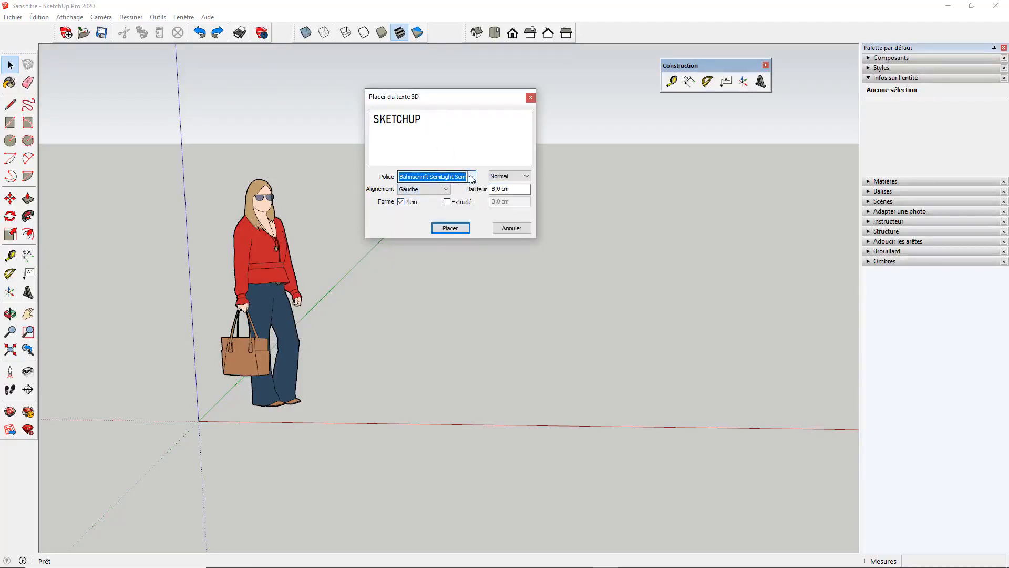
click(460, 178)
click(452, 214)
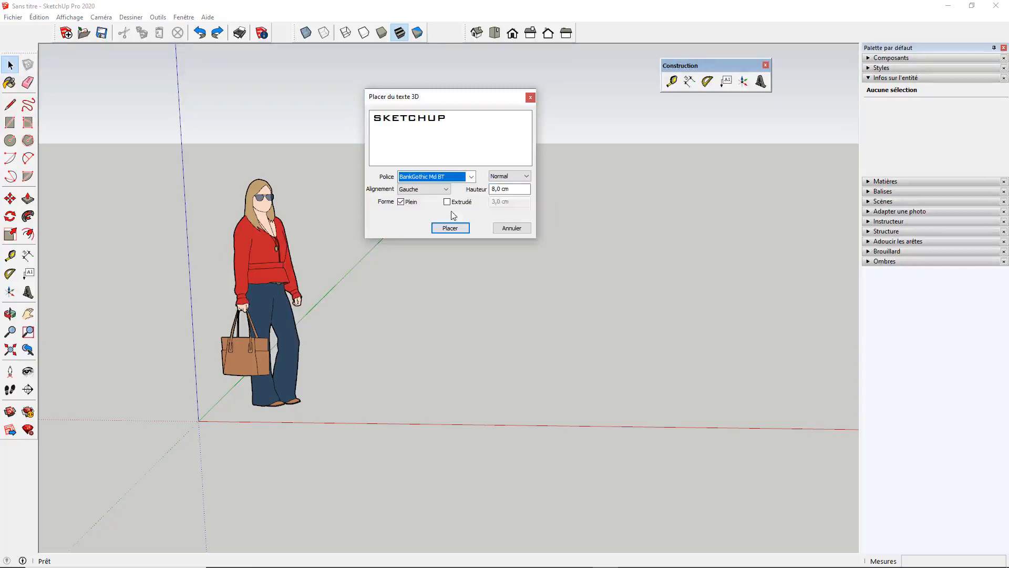
click(473, 178)
scroll(450, 199, up, 5)
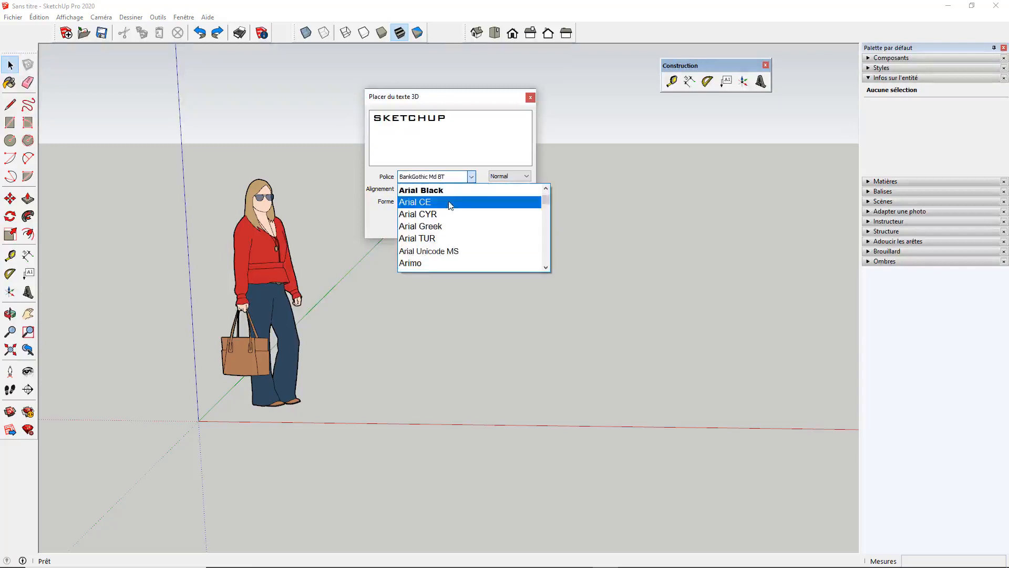
click(444, 190)
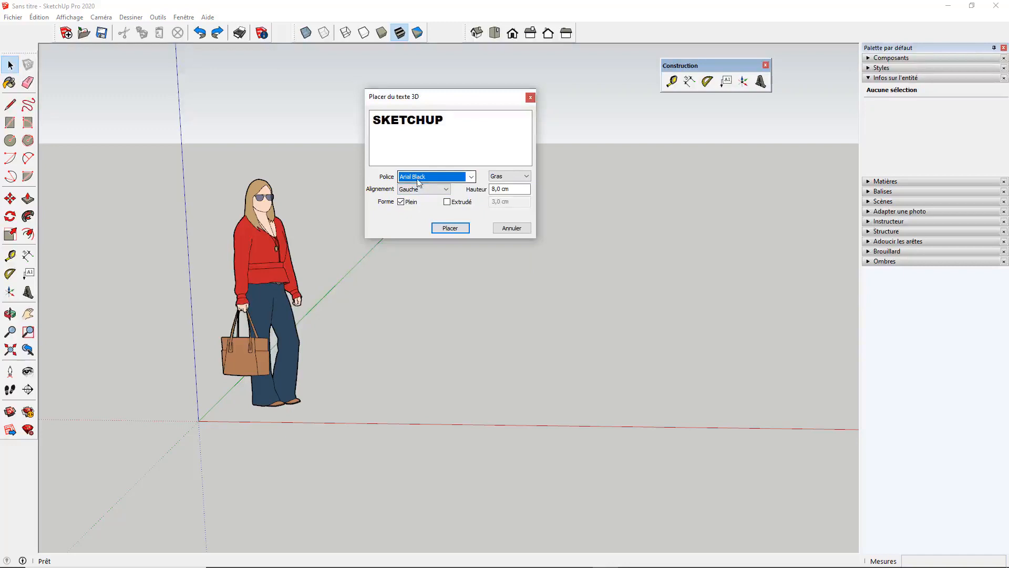
Try centred alignment on the 3D text and add a long run of filler letters after SKETCHUP
click(516, 177)
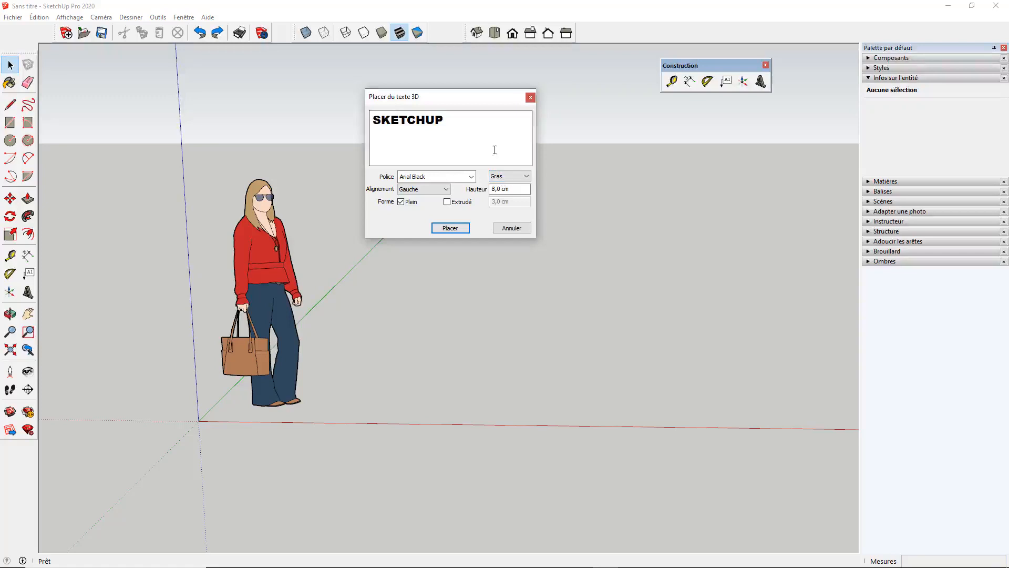
click(445, 189)
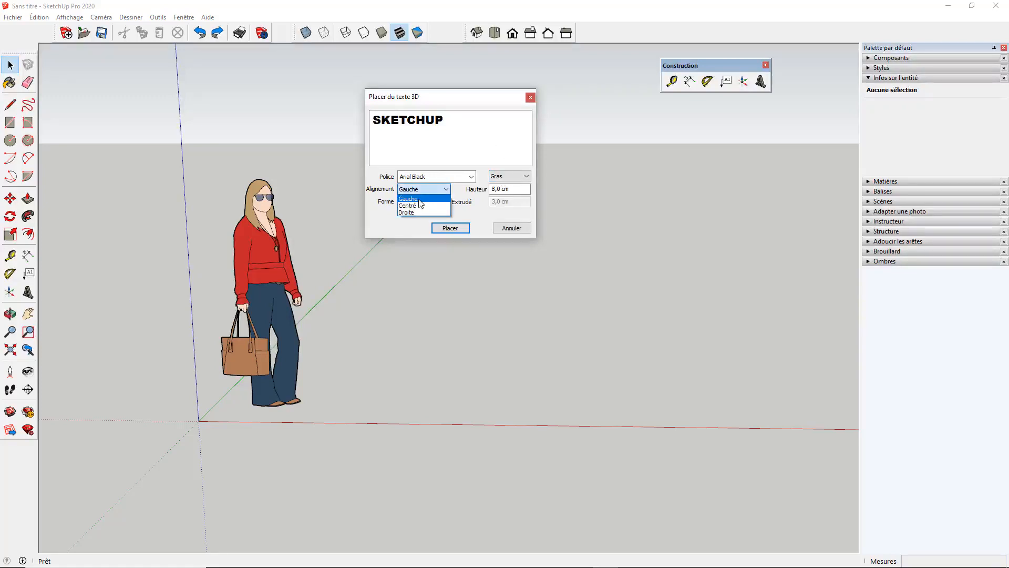
click(416, 206)
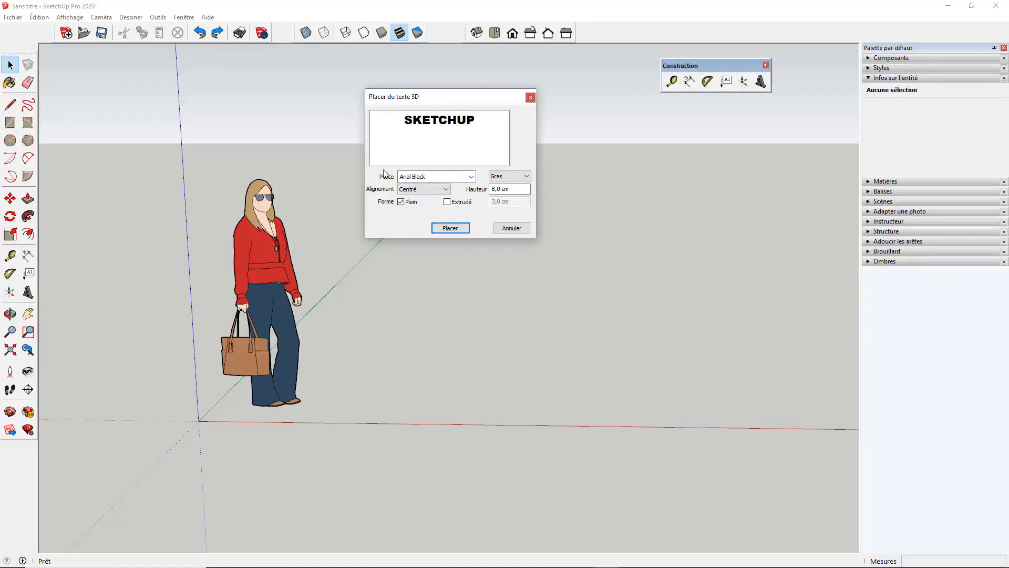
click(477, 121)
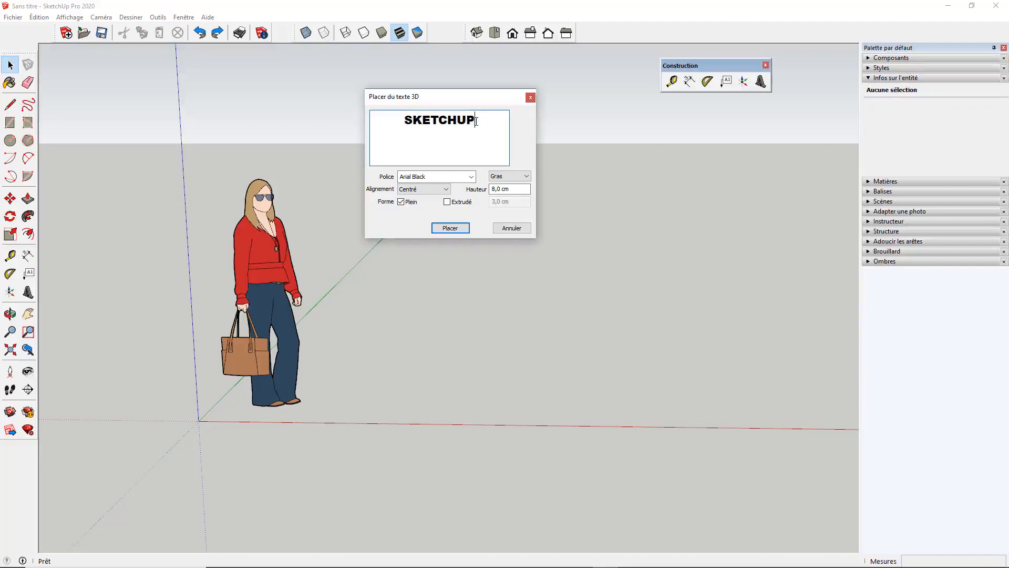
text(GGTMLGJTGJIJGLKTJGLKJLKGJDFLKGJFDL)
text(KGJLKDFJGLKFDJGLKFDJGFLKDJGLDKFJGLKFDJG)
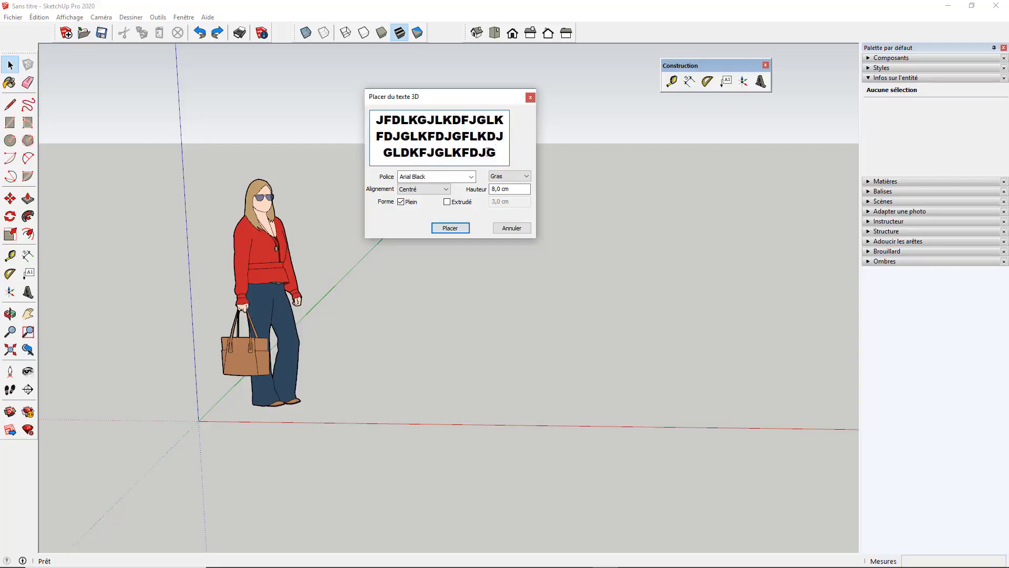
Set the 3D text's alignment back to left and remove the filler so it reads only SKETCHUP
key(ctrl+a)
click(416, 189)
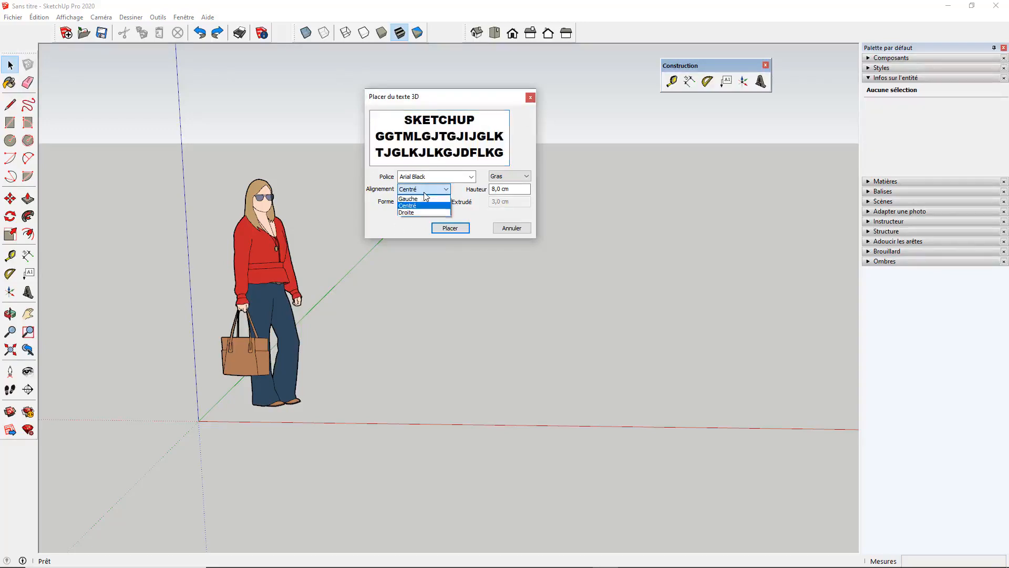
click(421, 203)
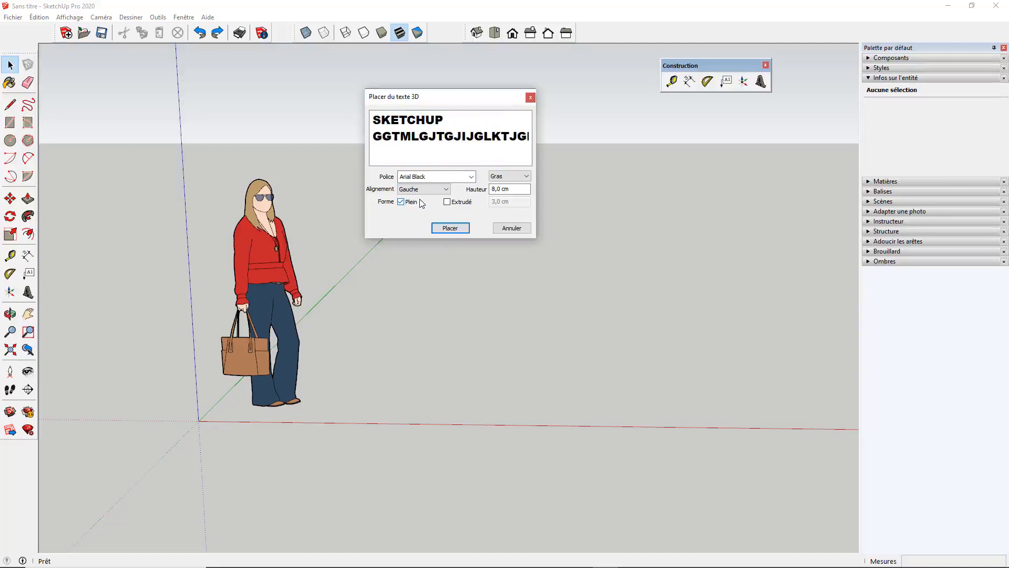
click(463, 138)
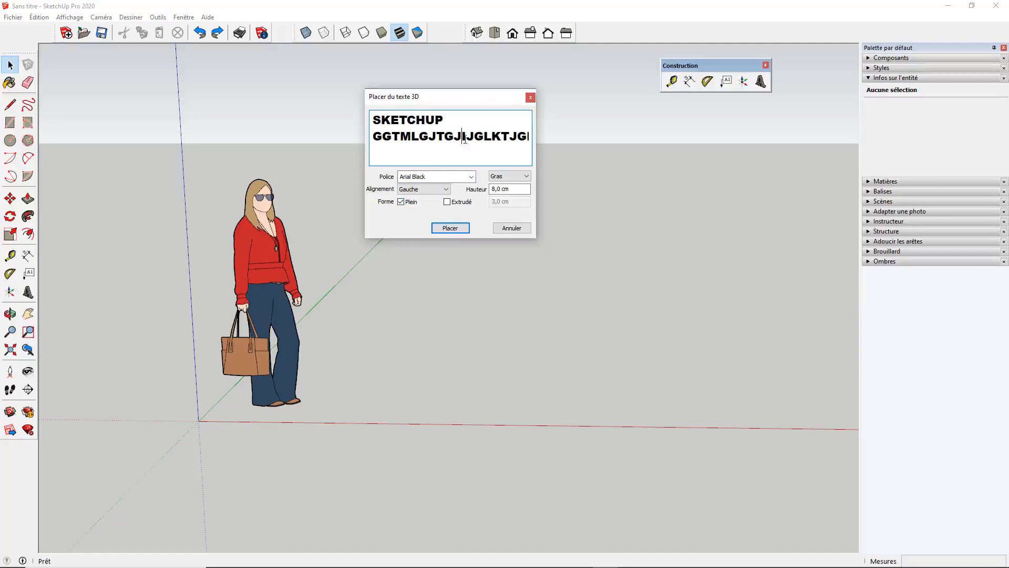
drag(373, 136, 602, 234)
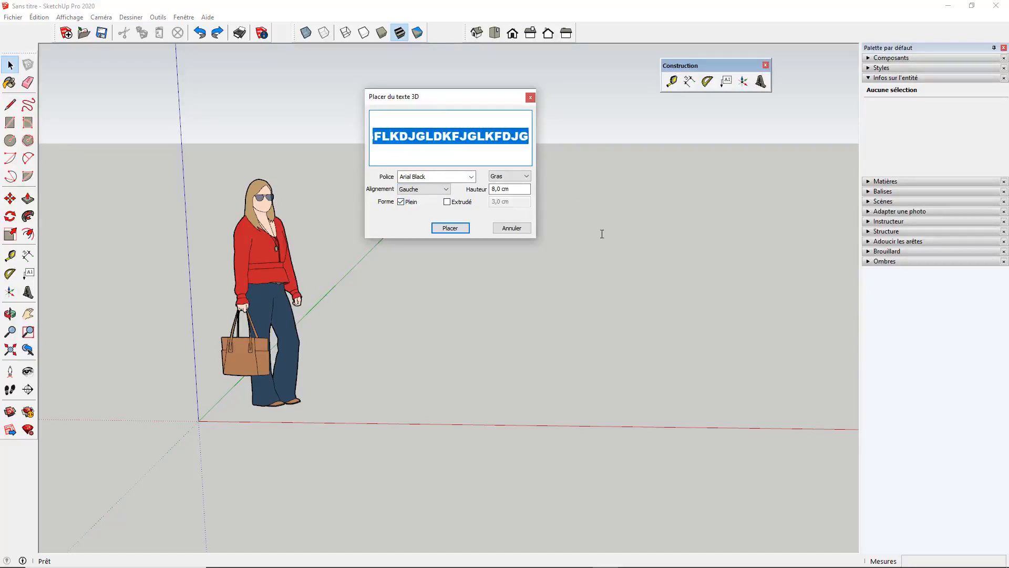
text(SKETCHUP)
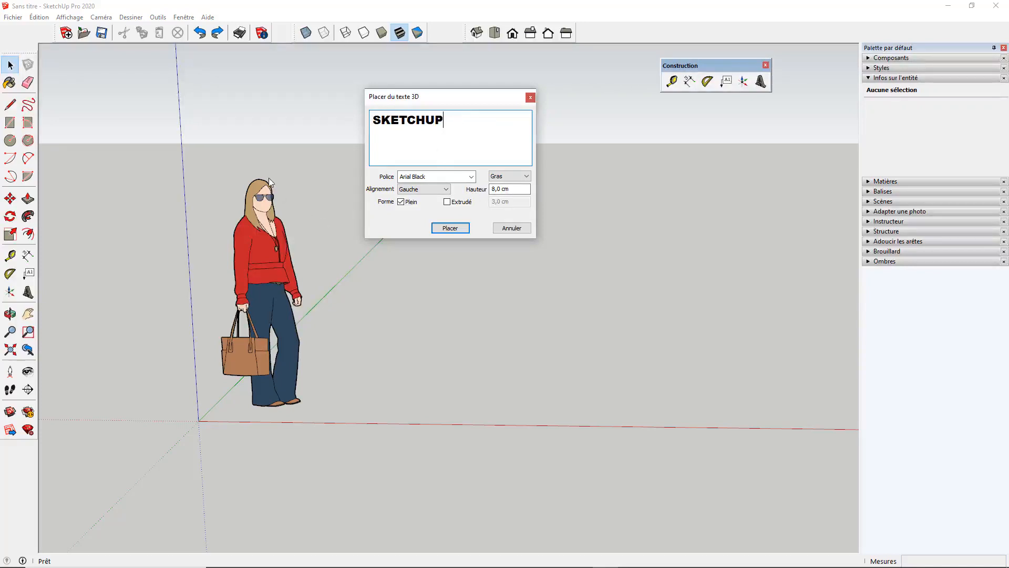
Set the 3D text's height to 170 cm and enable extrusion with a depth of 7 cm
drag(518, 189, 476, 190)
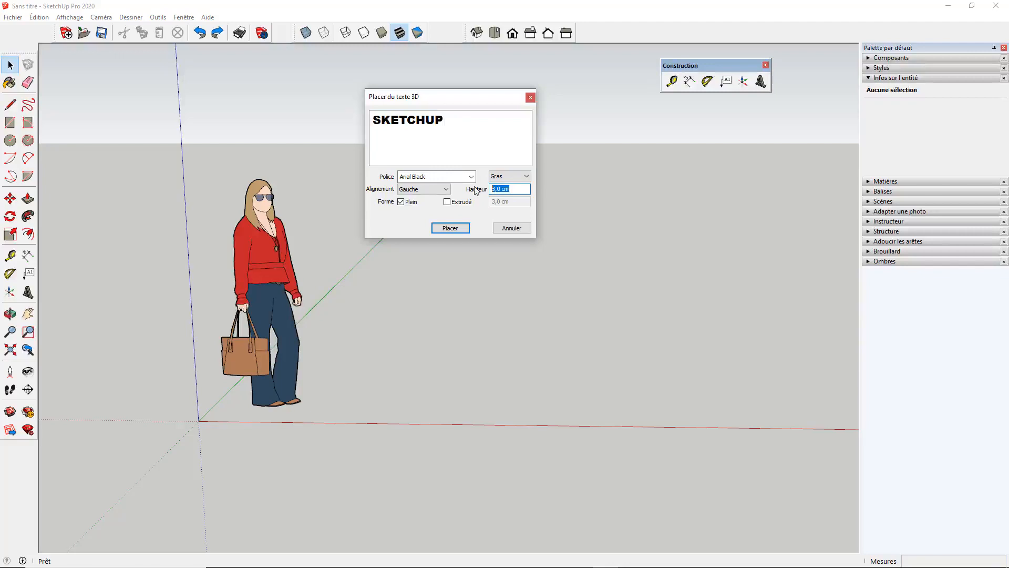
text(170)
click(446, 202)
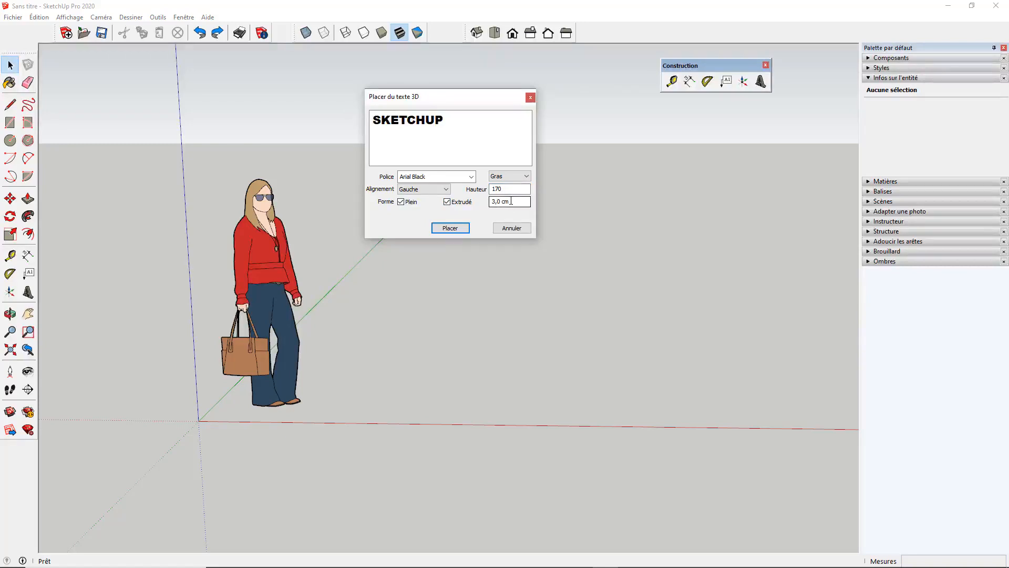
drag(508, 200, 472, 202)
text(7)
click(507, 188)
Place the 3D text upright along the red axis, just beside the standing figure's feet
drag(431, 97, 714, 117)
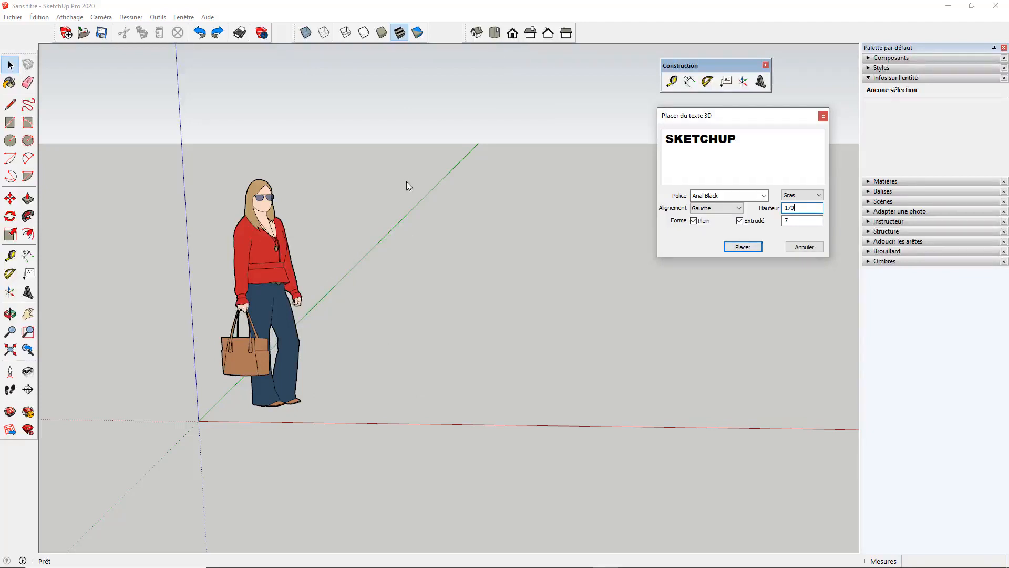
click(742, 247)
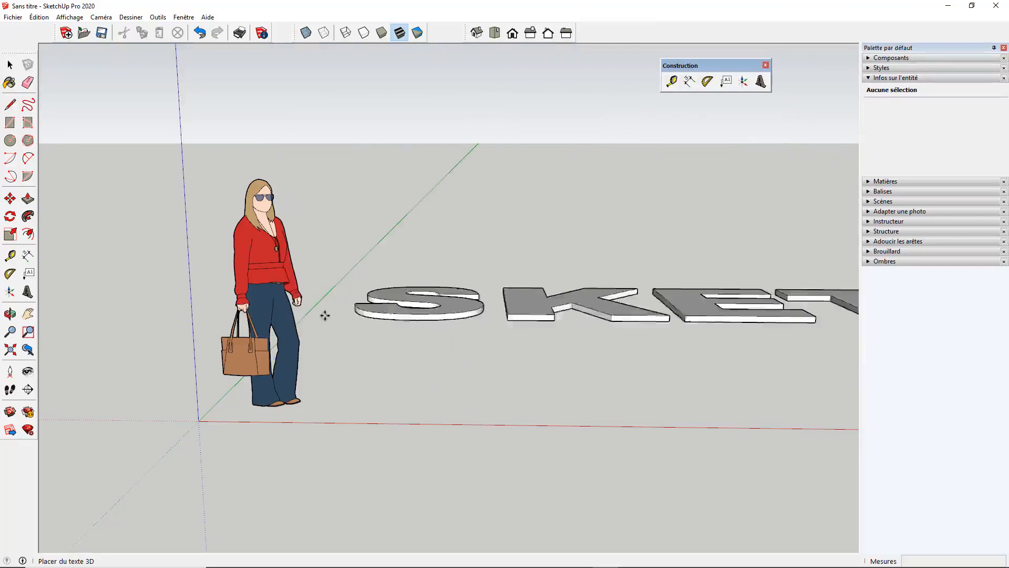
scroll(336, 314, down, 5)
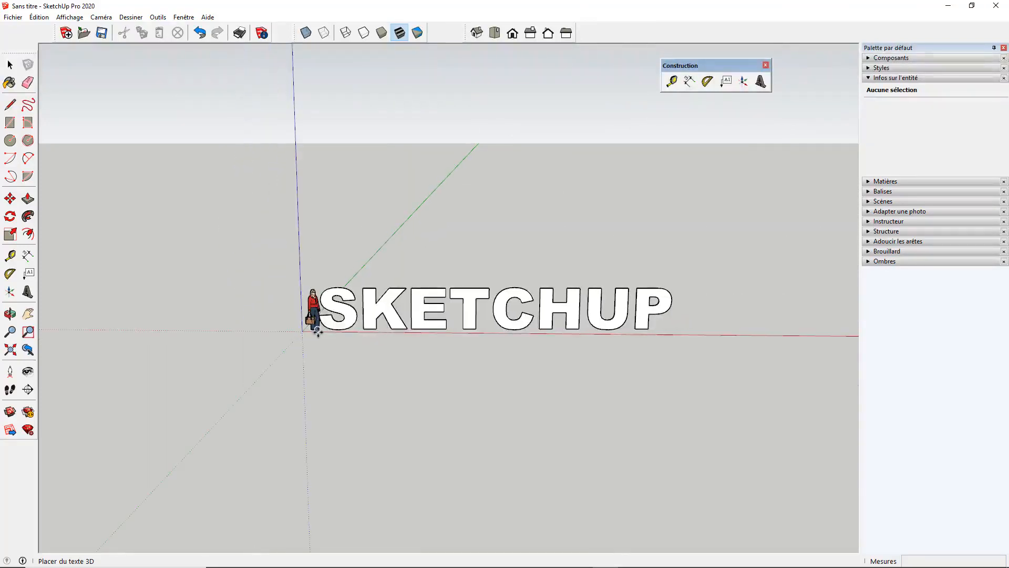
click(317, 331)
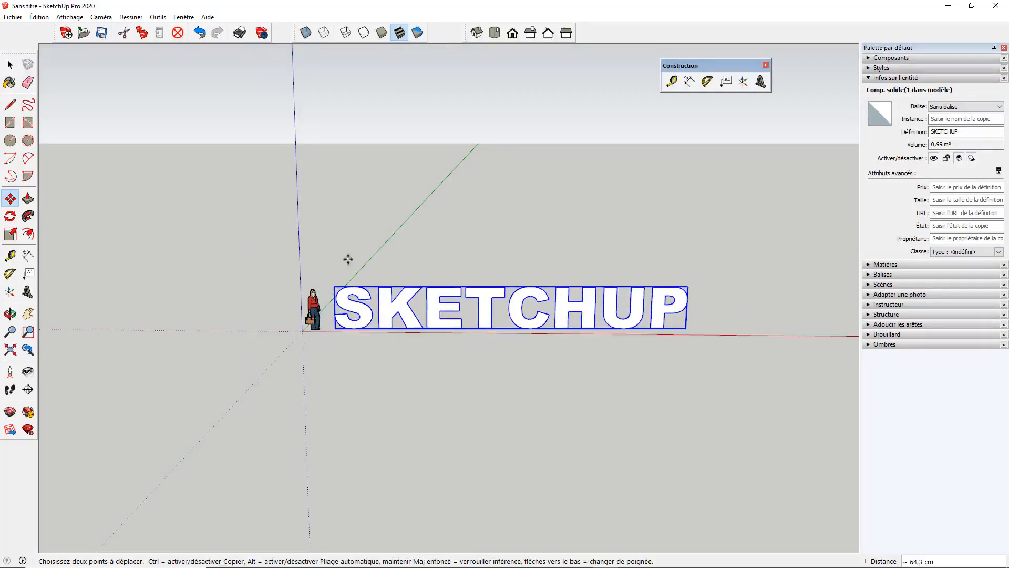
Lower the 3D text in the front view so it rests on the red axis, and deselect it
scroll(339, 310, up, 3)
click(531, 33)
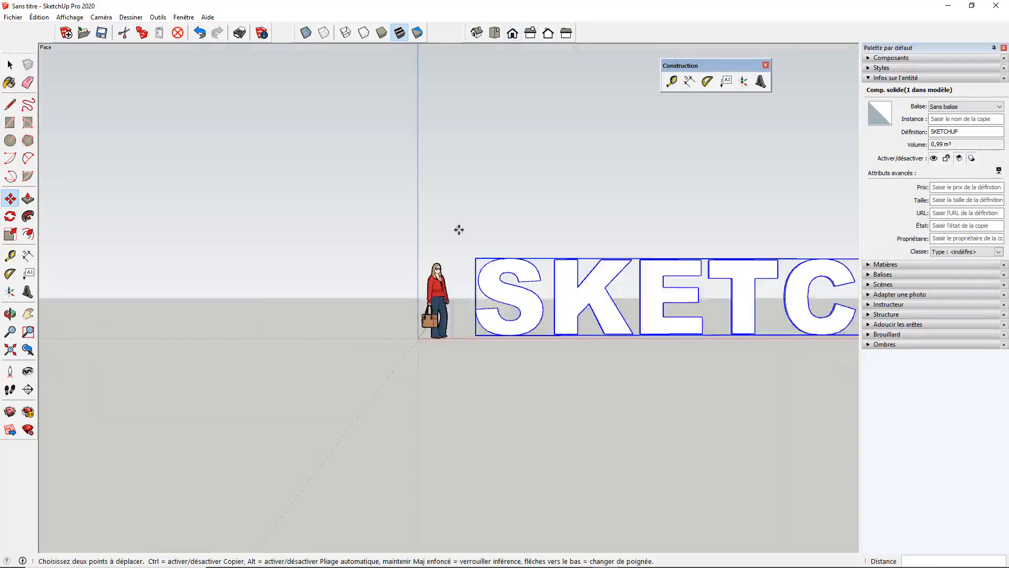
scroll(511, 289, up, 2)
scroll(511, 289, up, 3)
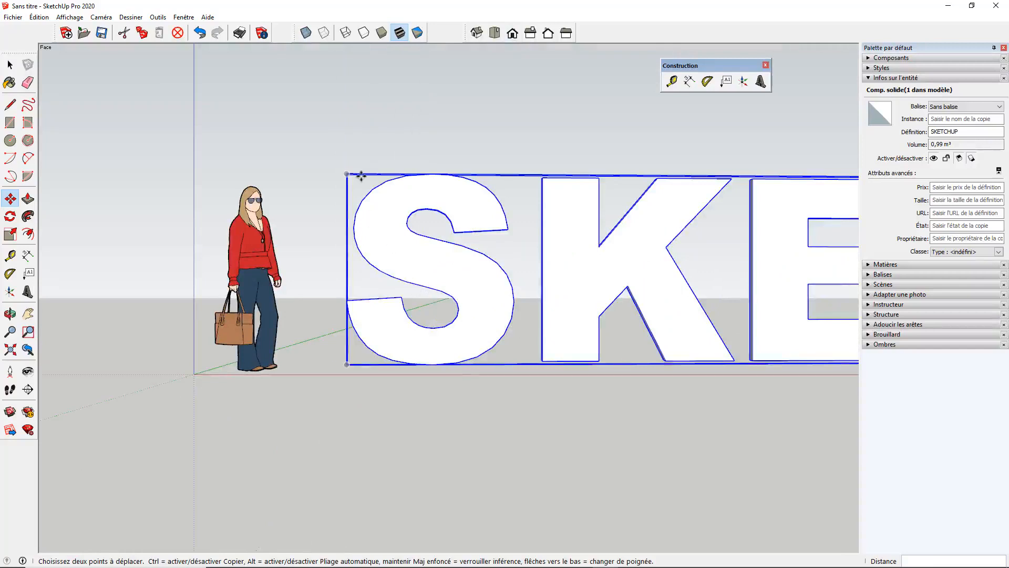
click(368, 138)
click(10, 64)
click(178, 179)
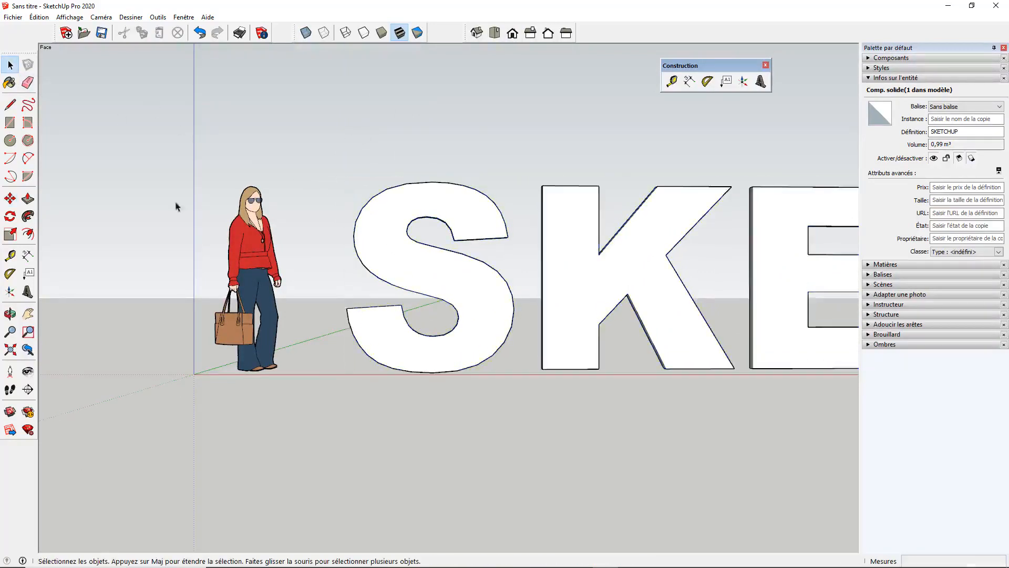
scroll(178, 180, down, 2)
mouse_move(200, 240)
middle_down()
mouse_move(547, 302)
mouse_move(217, 295)
mouse_move(161, 267)
mouse_move(270, 268)
mouse_move(322, 282)
mouse_move(238, 253)
middle_up()
key(space)
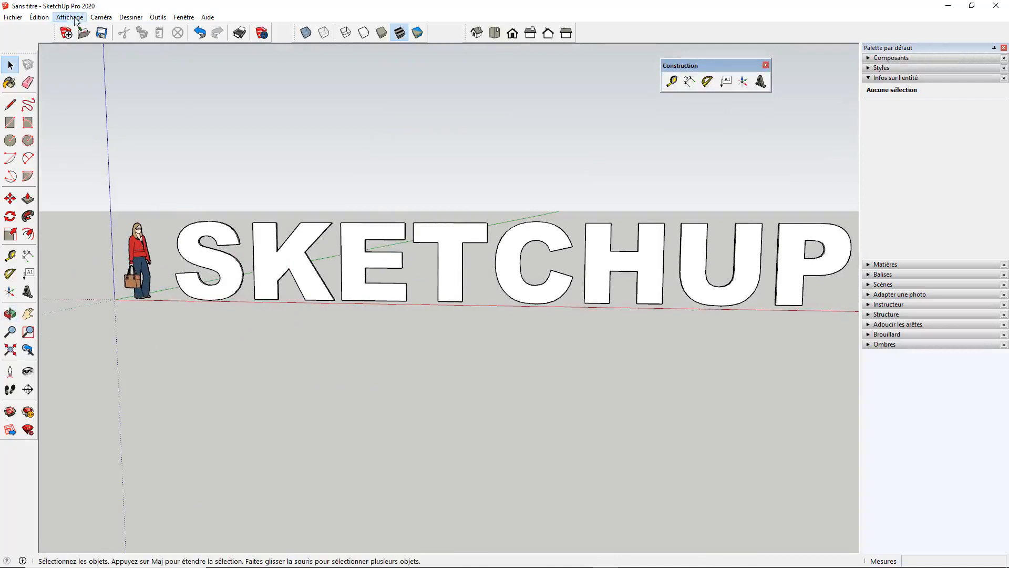
Turn on shadows for the model and view the 3D text from a raised angle
click(70, 17)
click(97, 141)
scroll(211, 210, down, 2)
middle_drag(338, 223, 349, 257)
scroll(346, 257, up, 2)
scroll(320, 252, down, 2)
scroll(319, 257, up, 2)
middle_drag(260, 257, 234, 240)
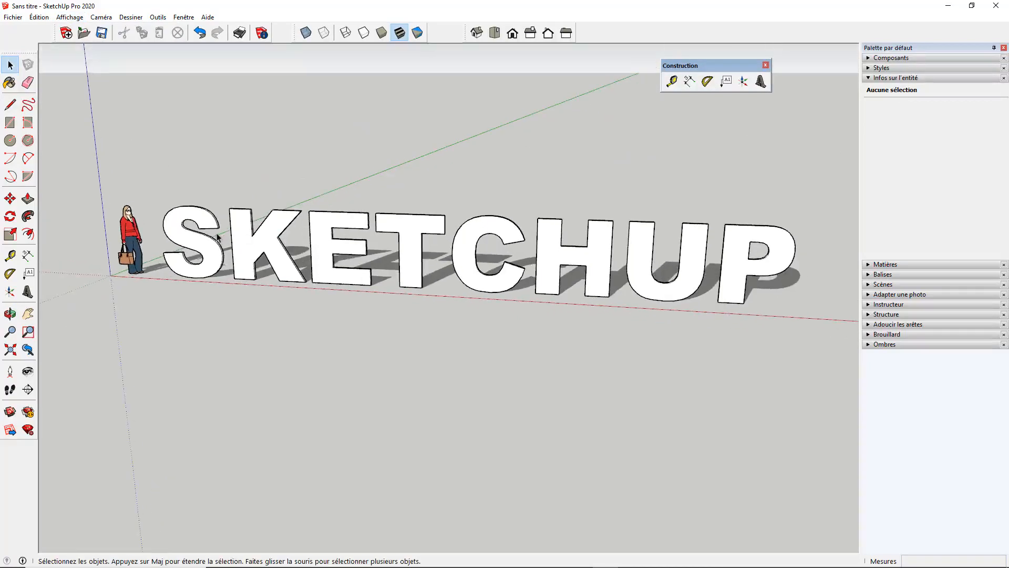
Open the SKETCHUP 3D text component for editing and select all the geometry of the letter E
click(247, 248)
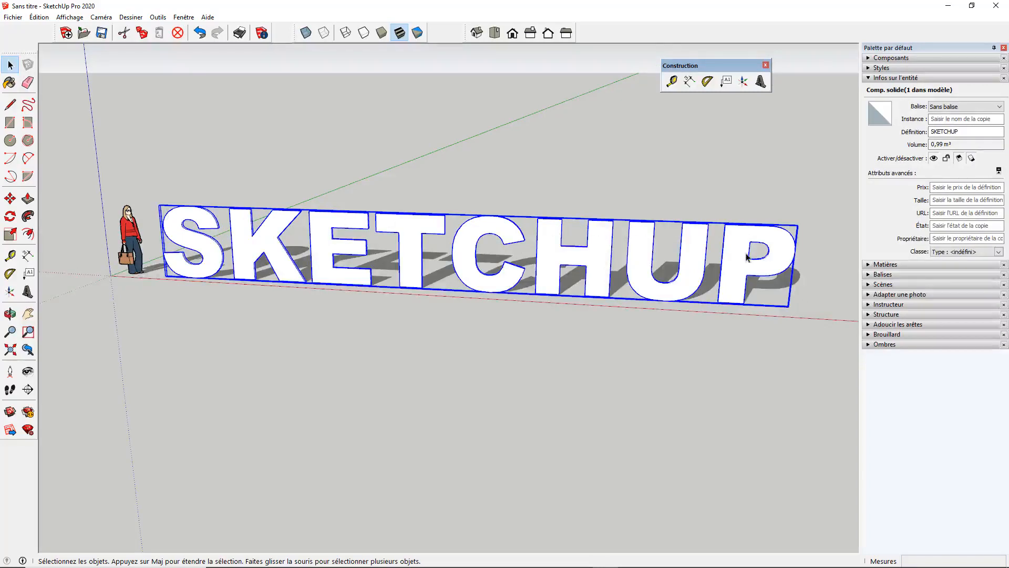
scroll(307, 212, down, 4)
middle_drag(395, 260, 432, 233)
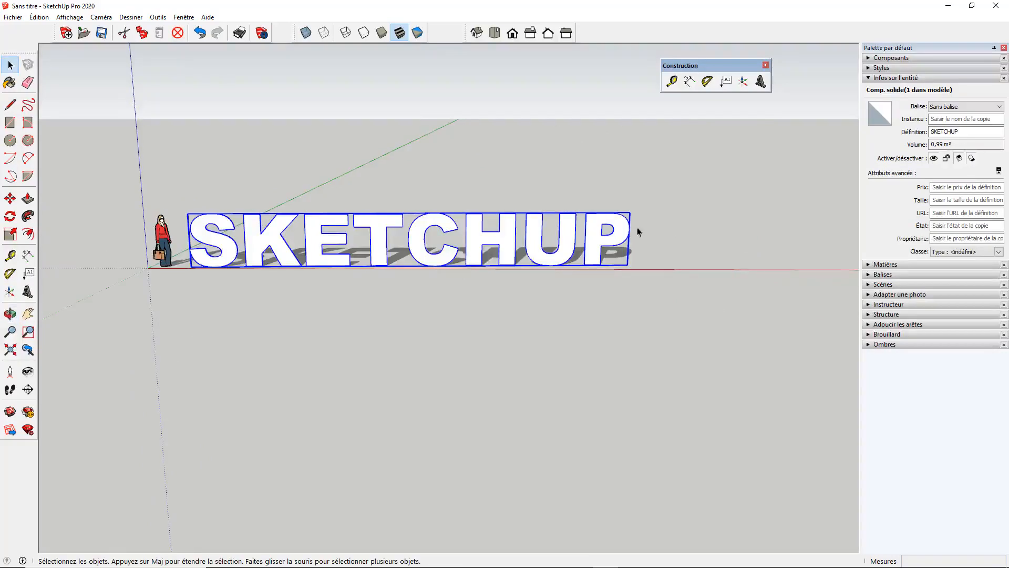
middle_drag(260, 274, 383, 243)
scroll(383, 243, up, 5)
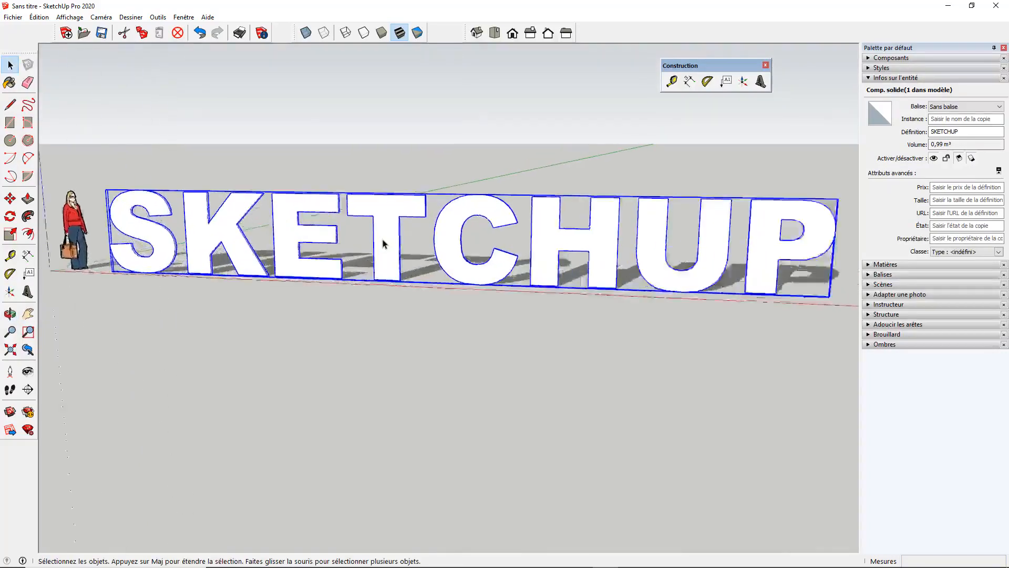
scroll(383, 243, down, 2)
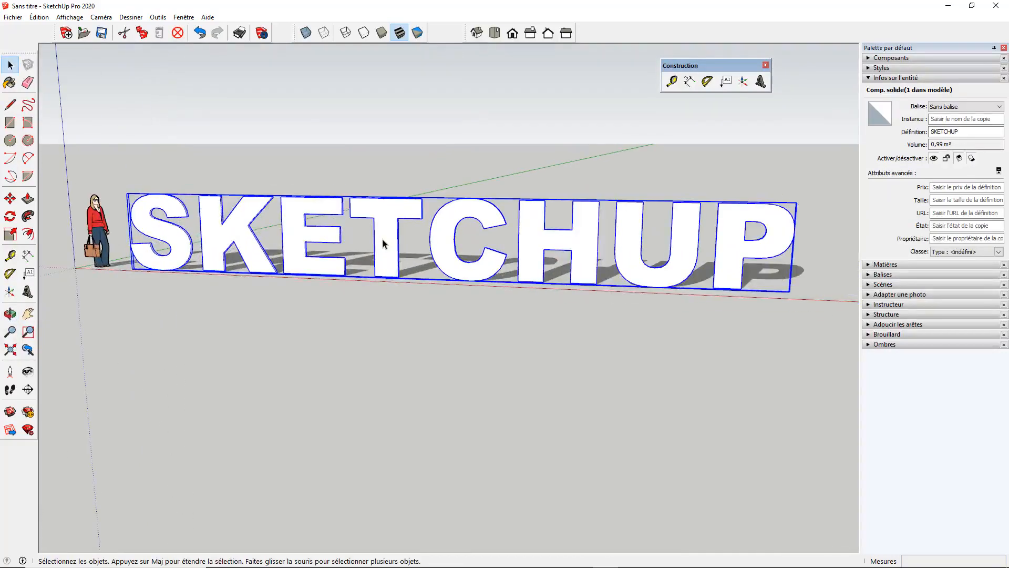
mouse_move(405, 226)
middle_down()
mouse_move(333, 194)
mouse_move(451, 214)
mouse_move(333, 224)
middle_up()
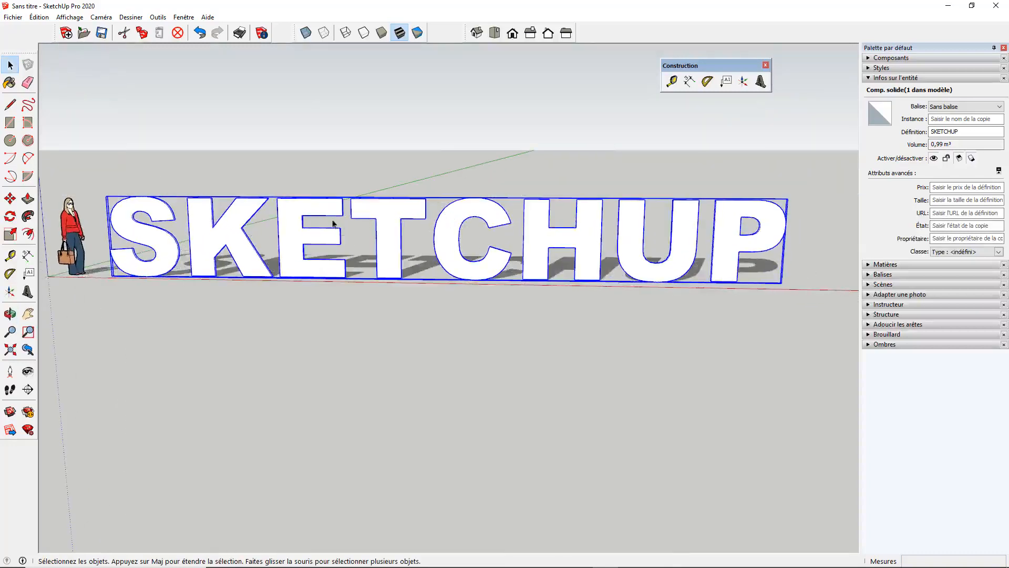
double_click(306, 213)
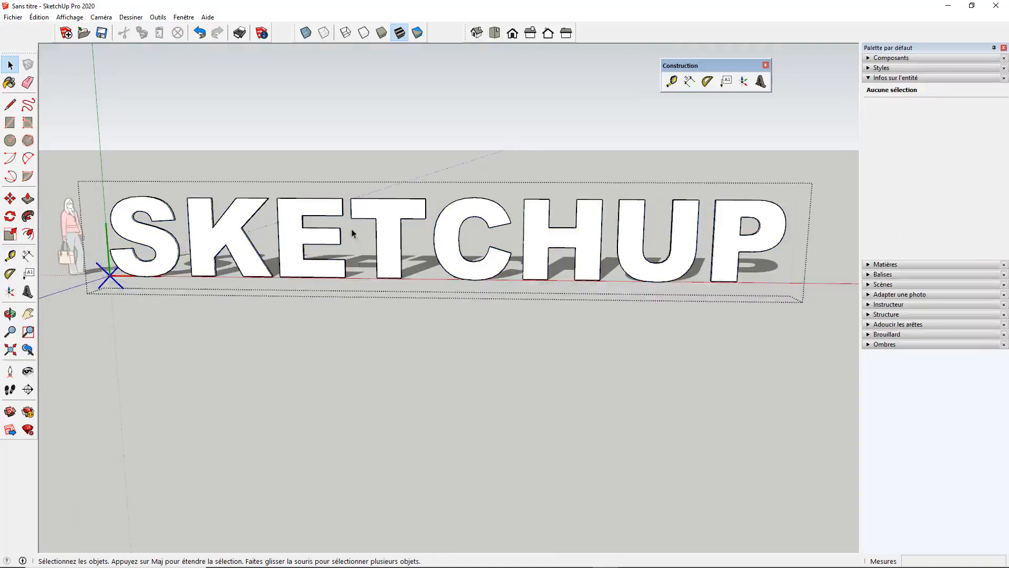
click(316, 209)
drag(269, 179, 351, 295)
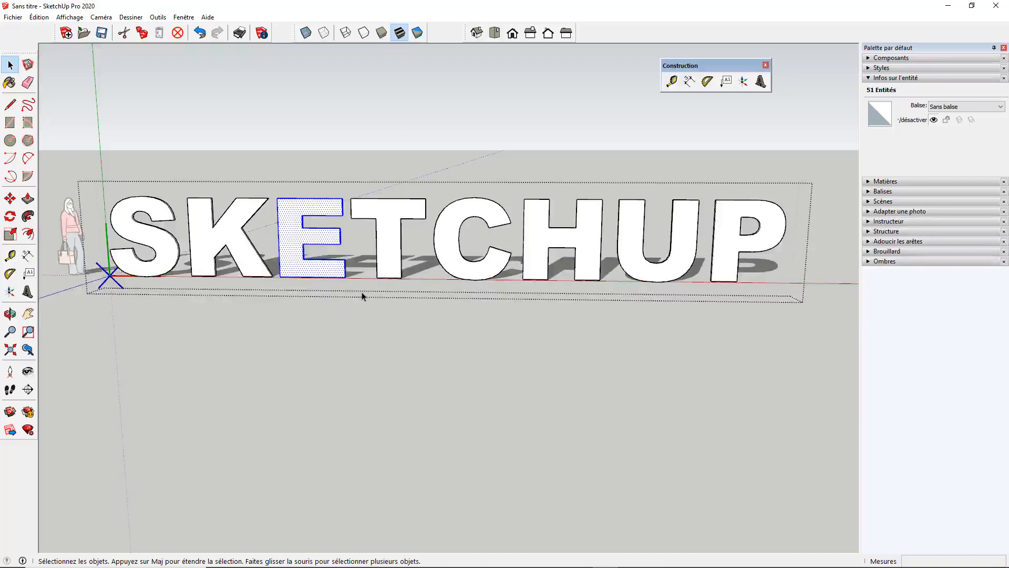
Push/Pull the front face of the letter E outward by 40 cm
middle_drag(358, 240, 326, 205)
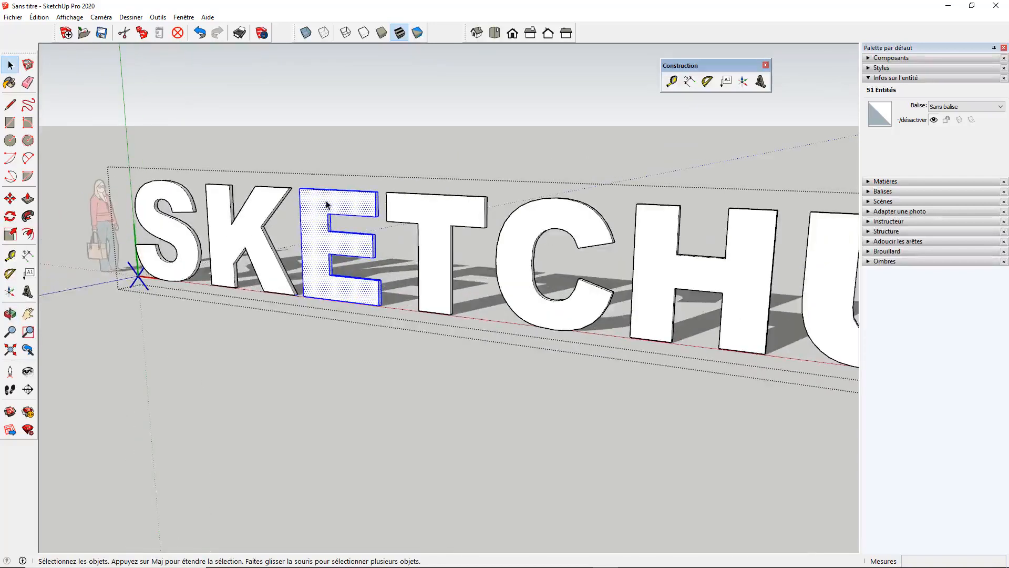
key(p)
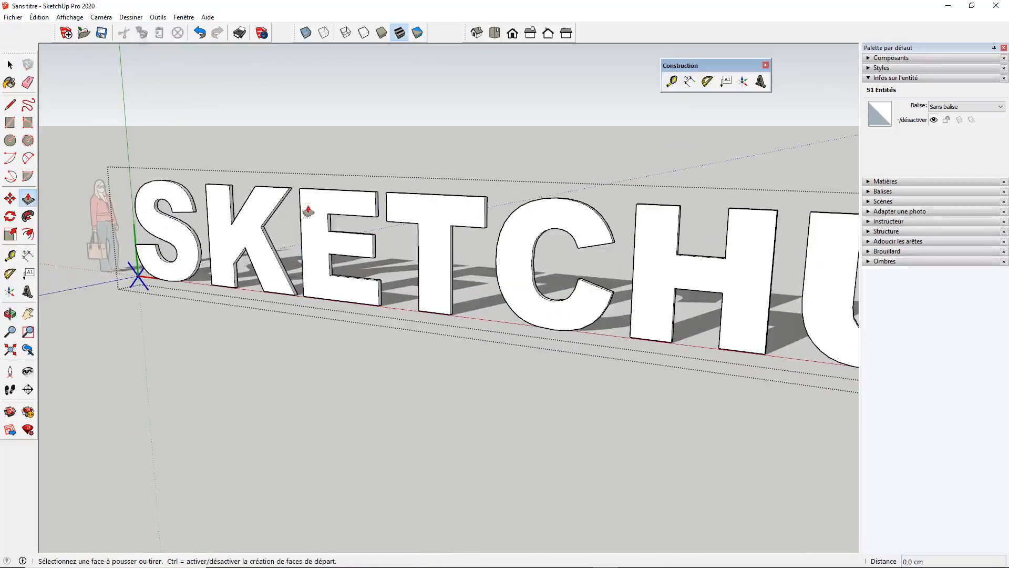
click(309, 215)
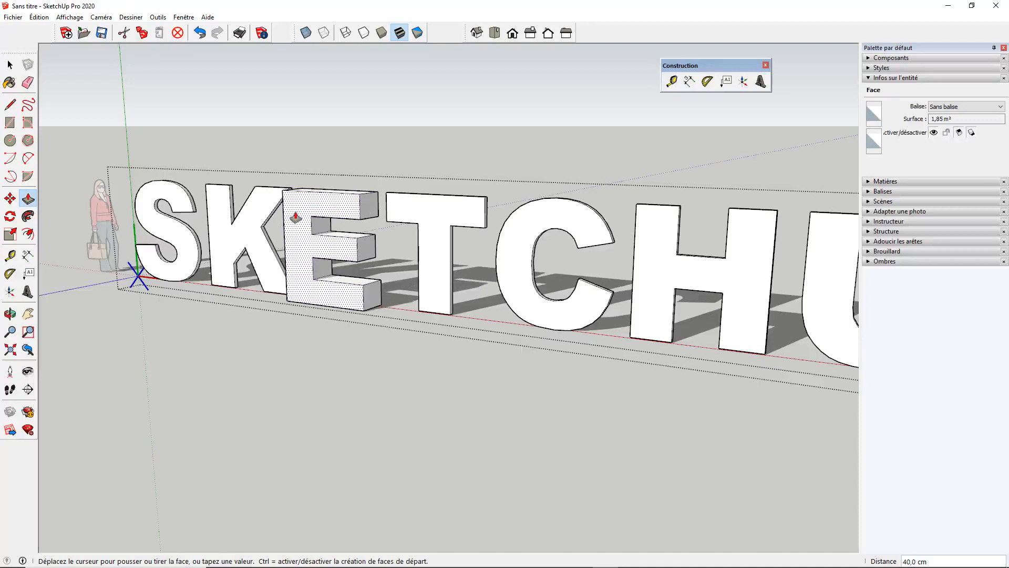
click(296, 215)
Paint the front face of the letter E orange with Couleur B05 from the Couleurs collection
mouse_move(323, 233)
middle_down()
mouse_move(462, 203)
mouse_move(234, 201)
middle_up()
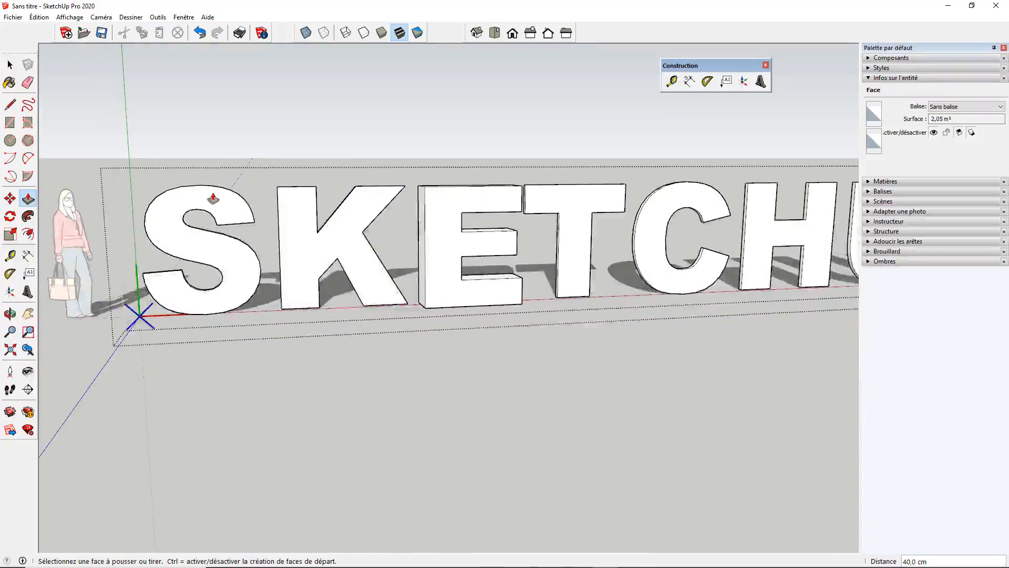
scroll(101, 202, down, 3)
click(9, 83)
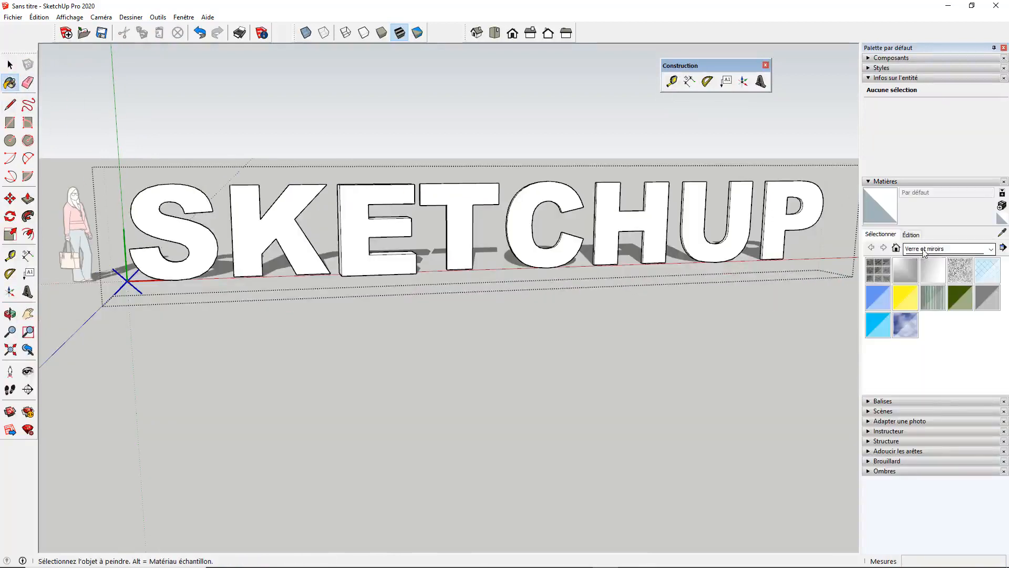
click(924, 249)
click(932, 306)
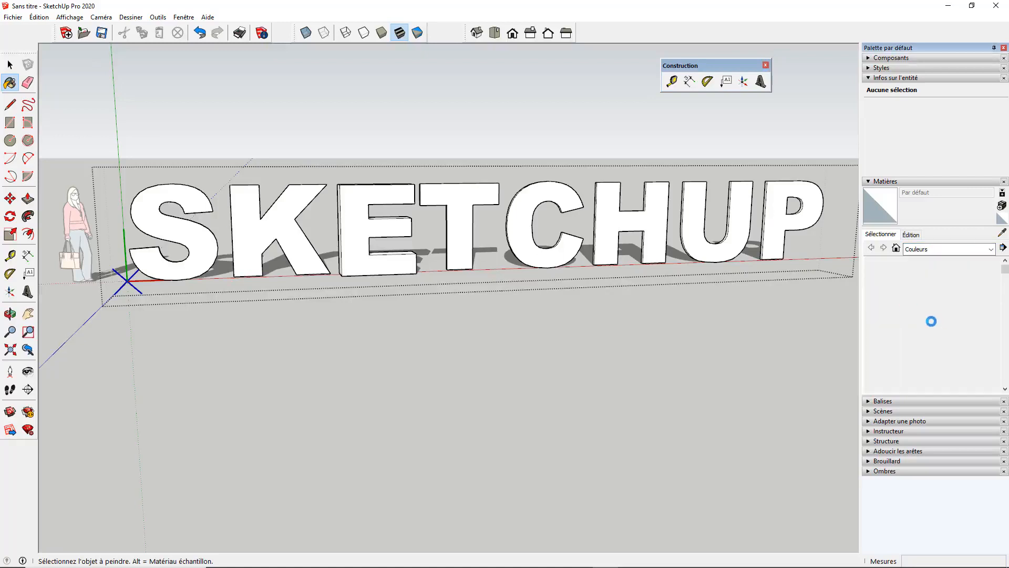
click(933, 324)
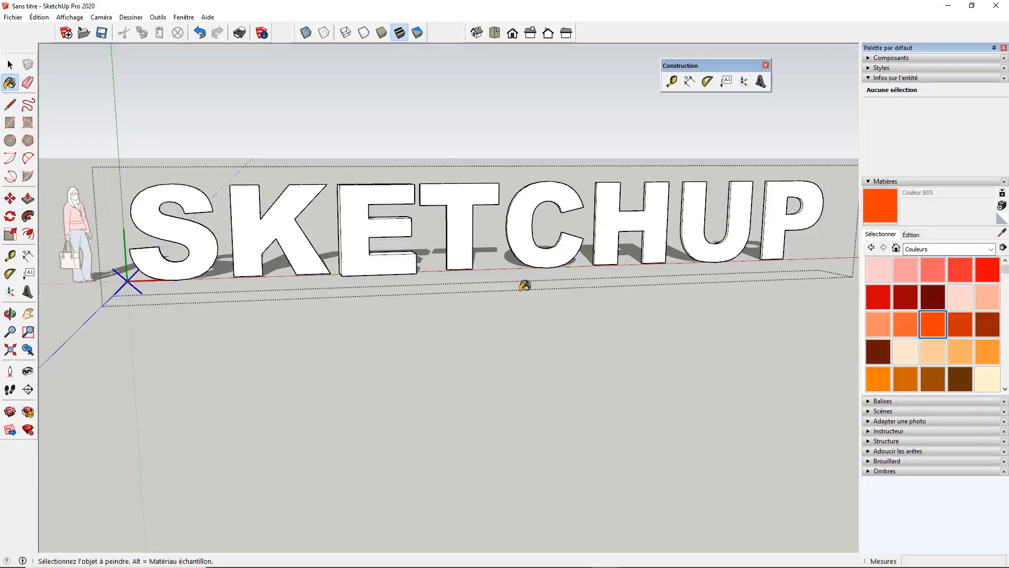
click(411, 261)
Paint the front face of the letter T green and that of the letter C yellow with Couleur E05
scroll(920, 341, down, 3)
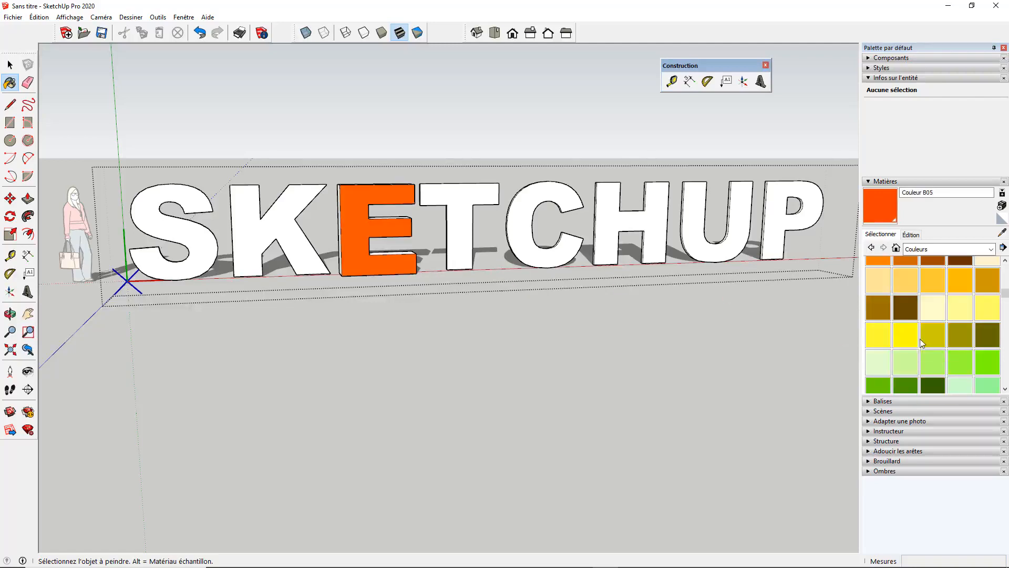
click(905, 390)
click(471, 195)
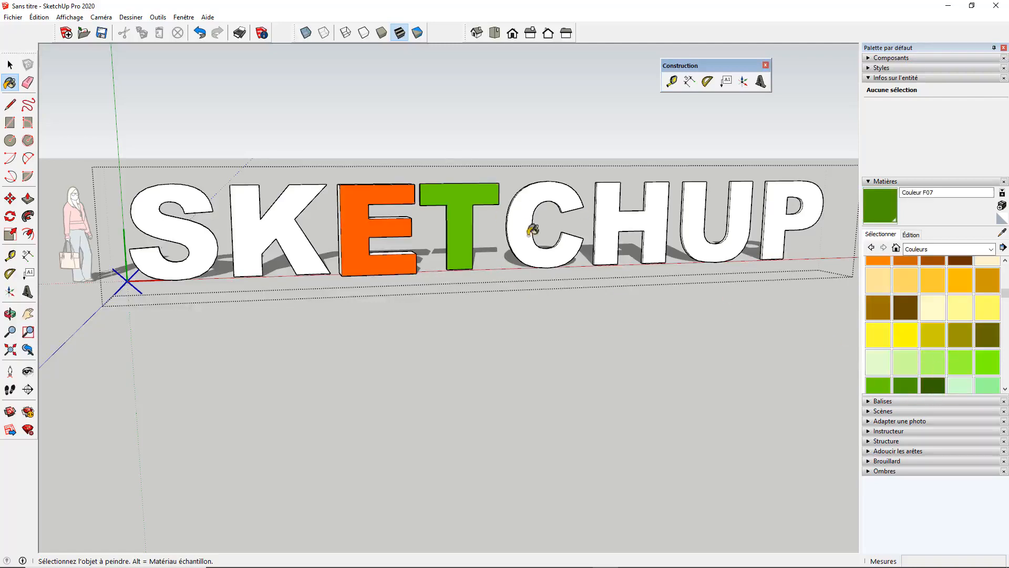
click(900, 330)
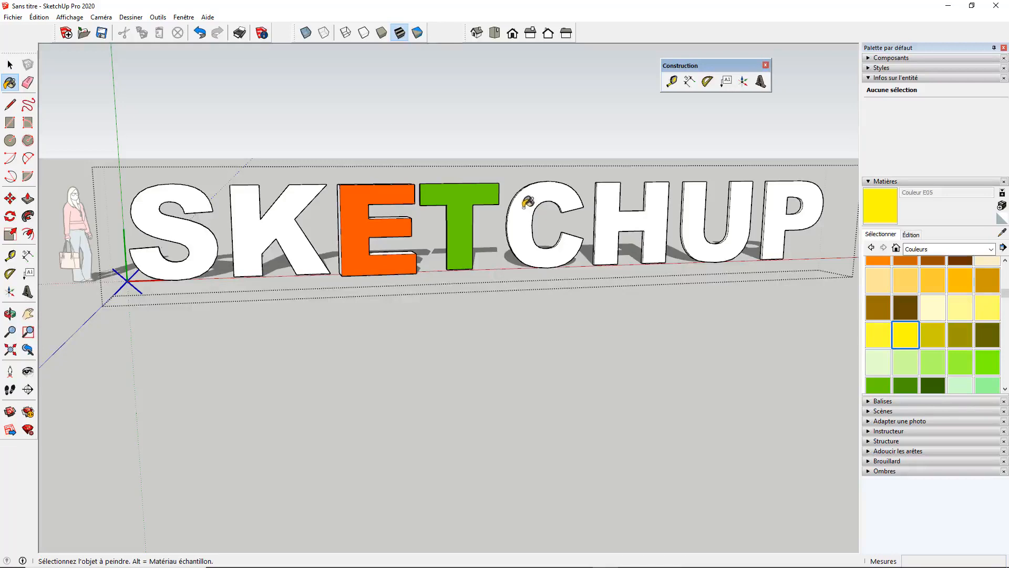
click(524, 207)
Paint the side, top and inner faces of the letter E brown with Couleur D07
scroll(419, 199, up, 5)
mouse_move(421, 205)
middle_down()
mouse_move(455, 229)
mouse_move(586, 268)
middle_up()
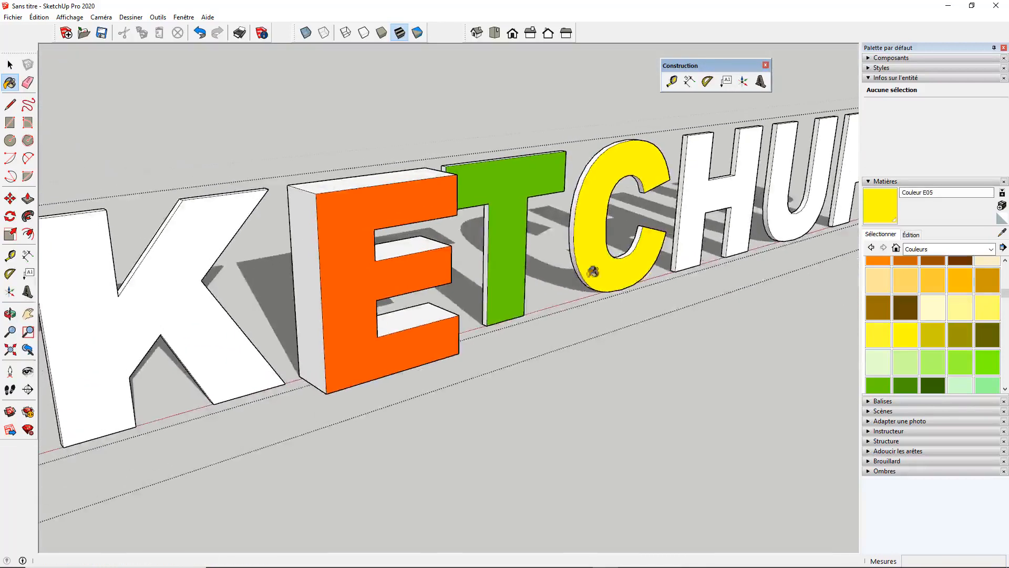
click(872, 308)
click(354, 175)
click(316, 207)
click(419, 243)
mouse_move(446, 258)
middle_down()
mouse_move(191, 295)
mouse_move(407, 294)
middle_up()
click(375, 292)
click(396, 304)
click(386, 226)
click(390, 169)
mouse_move(305, 251)
middle_down()
mouse_move(394, 216)
mouse_move(462, 212)
middle_up()
scroll(335, 211, down, 4)
scroll(321, 229, down, 2)
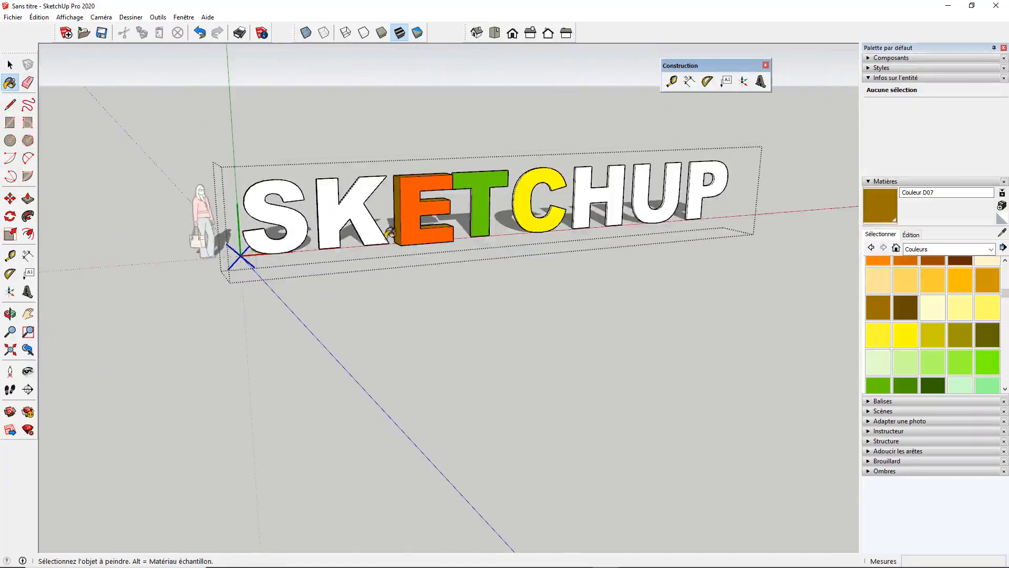
Finish editing the 3D text component and return to the whole model with the Select tool
scroll(480, 213, up, 2)
click(9, 64)
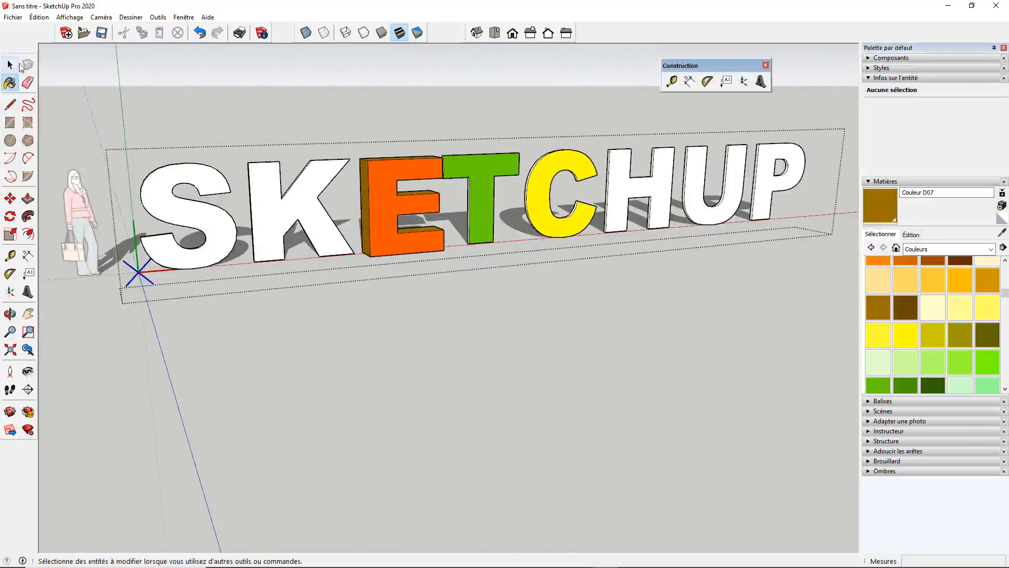
click(305, 289)
scroll(294, 271, down, 2)
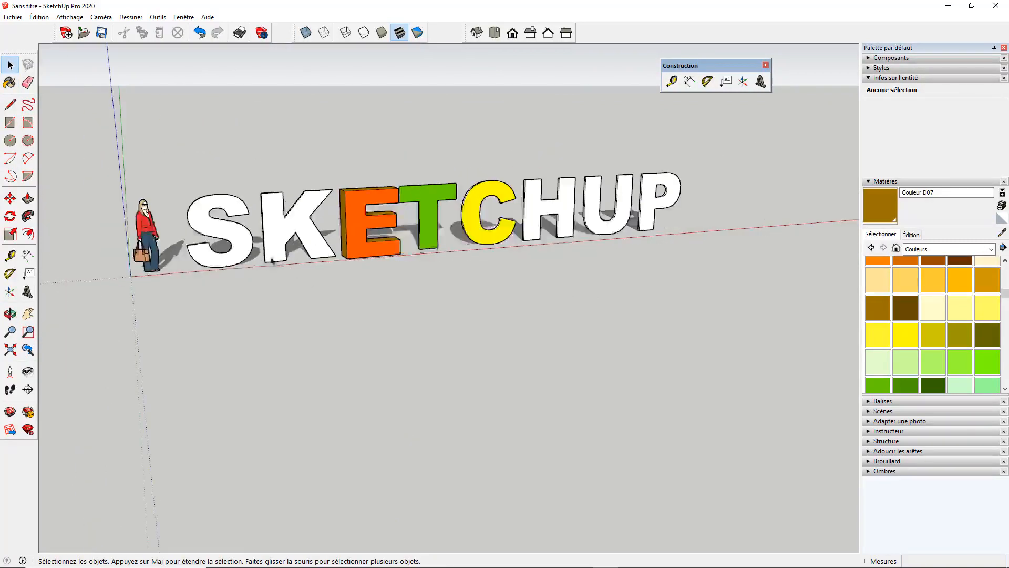
mouse_move(339, 245)
middle_down()
mouse_move(168, 218)
mouse_move(520, 225)
mouse_move(494, 223)
middle_up()
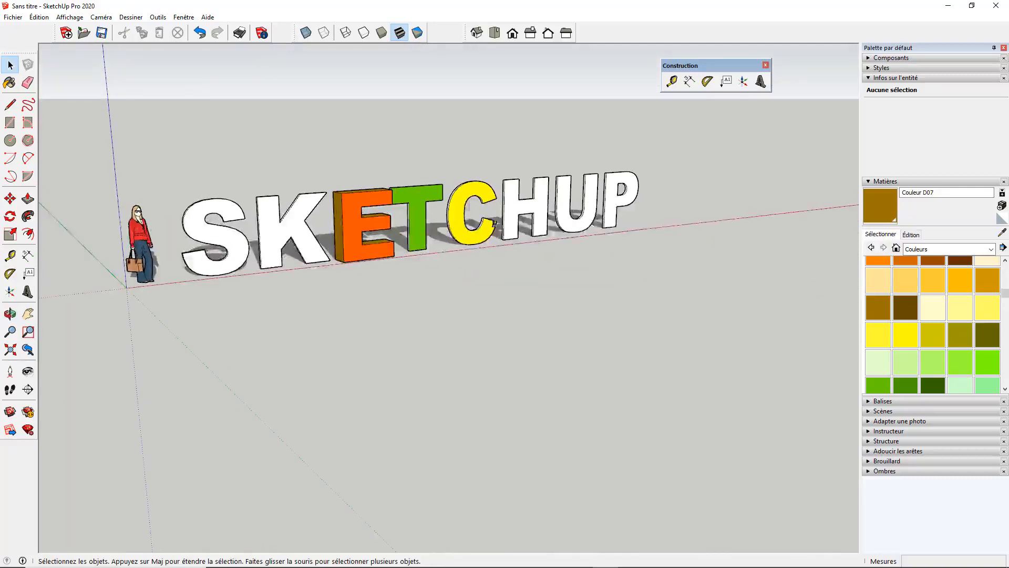
Scale the whole 3D text down uniformly from its upper corner beside the letter P, to less than half its size
click(464, 208)
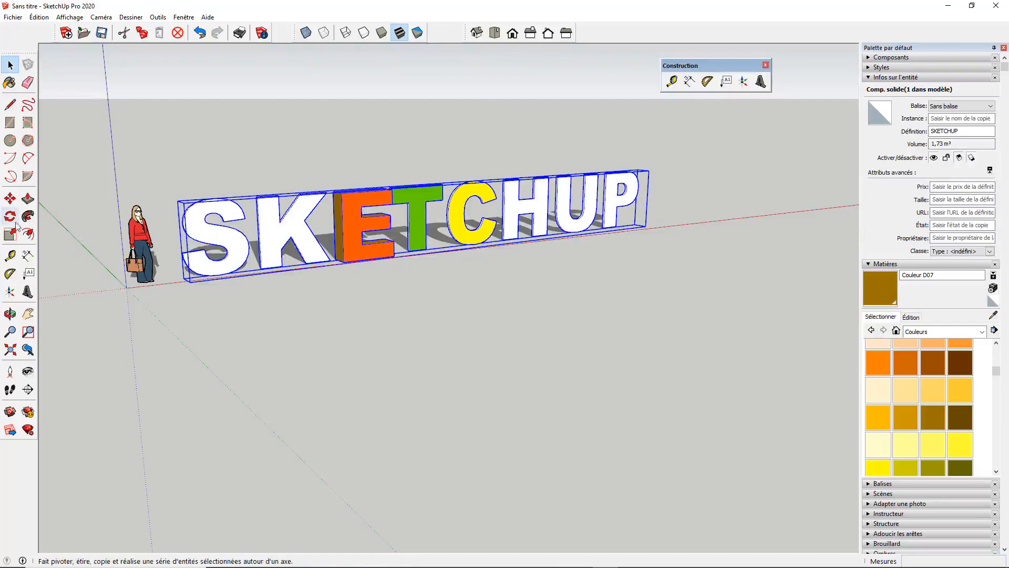
click(10, 235)
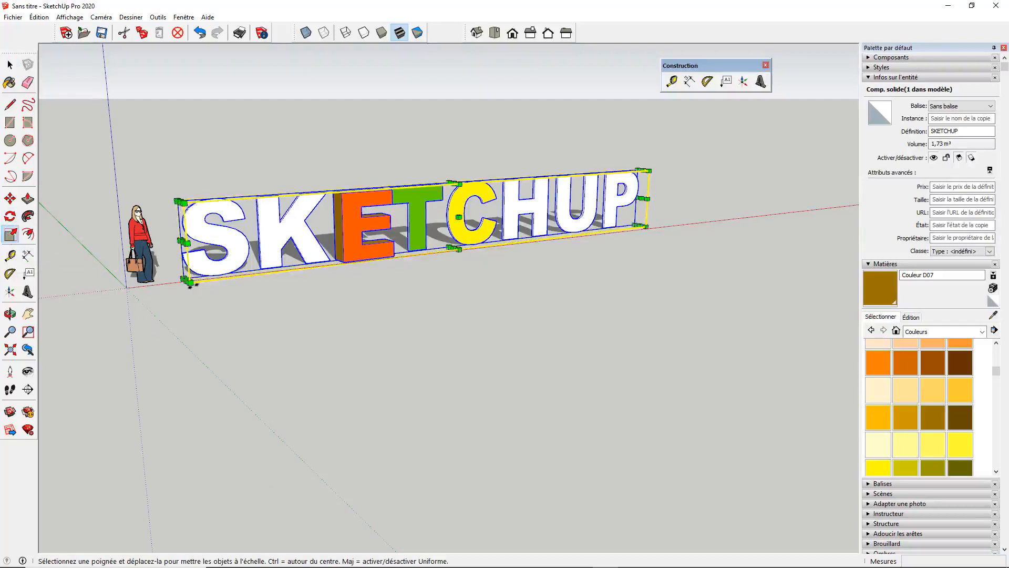
mouse_move(188, 284)
mouse_down()
mouse_move(319, 264)
mouse_move(190, 281)
mouse_up()
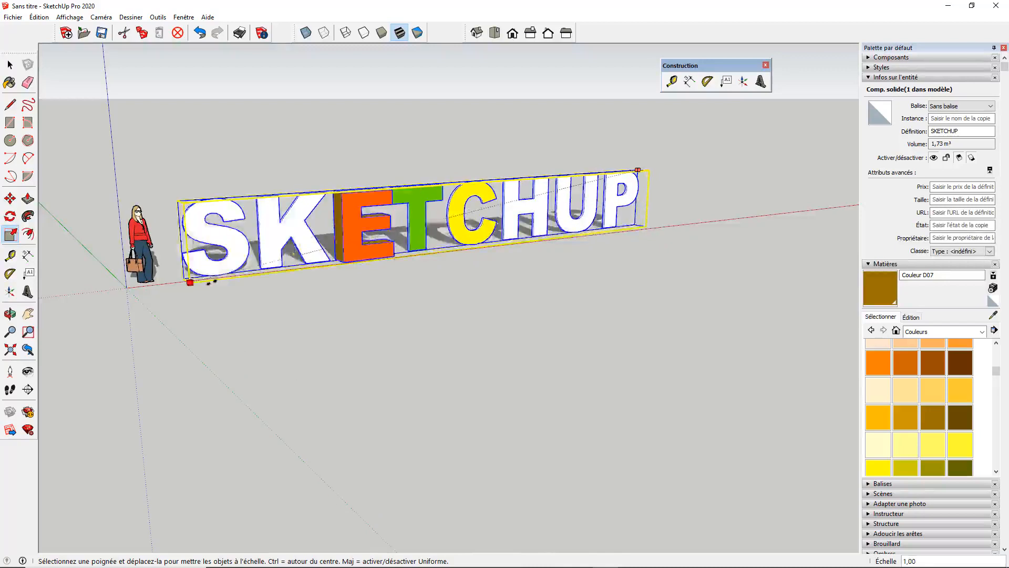
middle_drag(608, 263, 526, 252)
scroll(249, 244, down, 4)
scroll(580, 215, up, 5)
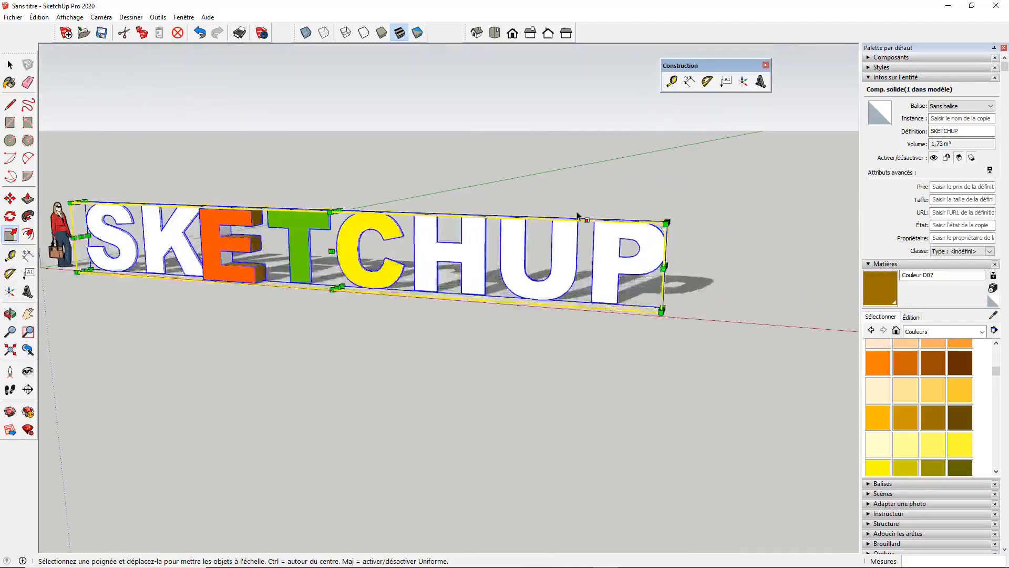
mouse_move(668, 223)
mouse_down()
mouse_move(349, 226)
mouse_move(289, 247)
mouse_up()
Compress the 3D text's length along the red axis with the Scale tool, pulling in the end at the letter P
scroll(226, 252, up, 4)
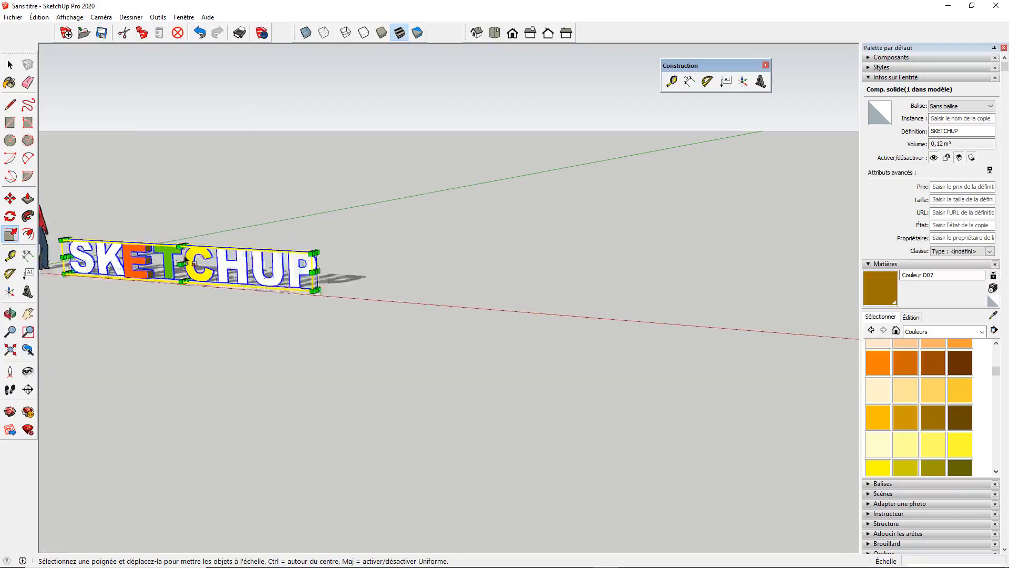
middle_drag(227, 247, 401, 289)
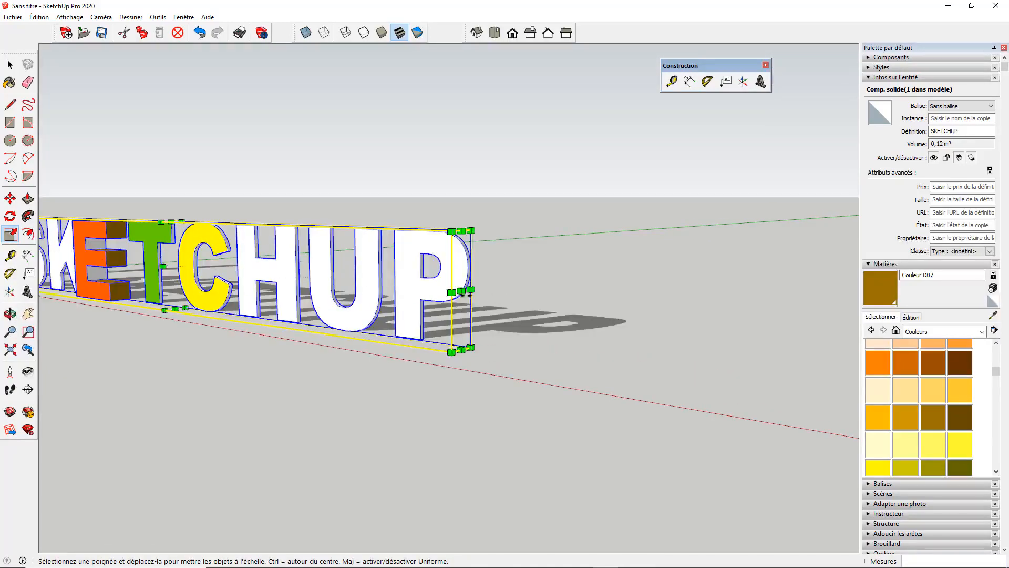
mouse_move(462, 294)
mouse_down()
mouse_move(230, 269)
mouse_move(224, 280)
mouse_up()
Stretch the 3D text vertically with the Scale tool until it is about as tall as the standing figure
scroll(225, 279, down, 3)
mouse_move(229, 281)
middle_down()
mouse_move(394, 318)
mouse_move(357, 310)
middle_up()
scroll(247, 276, up, 3)
scroll(247, 275, up, 2)
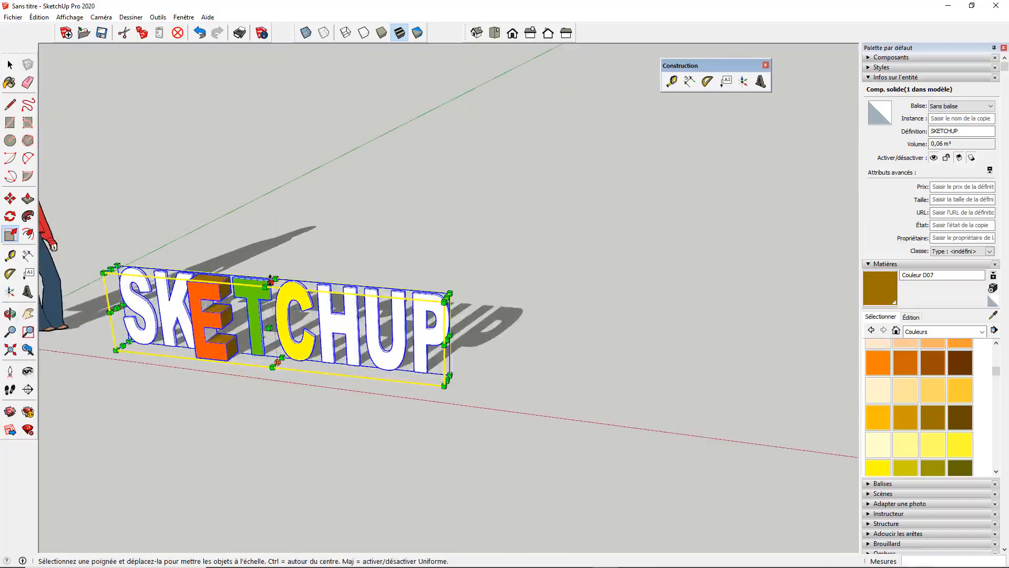
drag(251, 228, 242, 154)
Adjust the 3D text's proportions once more with the Scale tool, and deselect it
scroll(460, 260, down, 3)
middle_drag(283, 256, 570, 223)
scroll(221, 290, up, 2)
scroll(220, 288, up, 2)
drag(245, 317, 206, 319)
click(9, 65)
click(167, 135)
scroll(279, 166, down, 3)
mouse_move(423, 235)
middle_down()
mouse_move(443, 232)
mouse_move(192, 242)
middle_up()
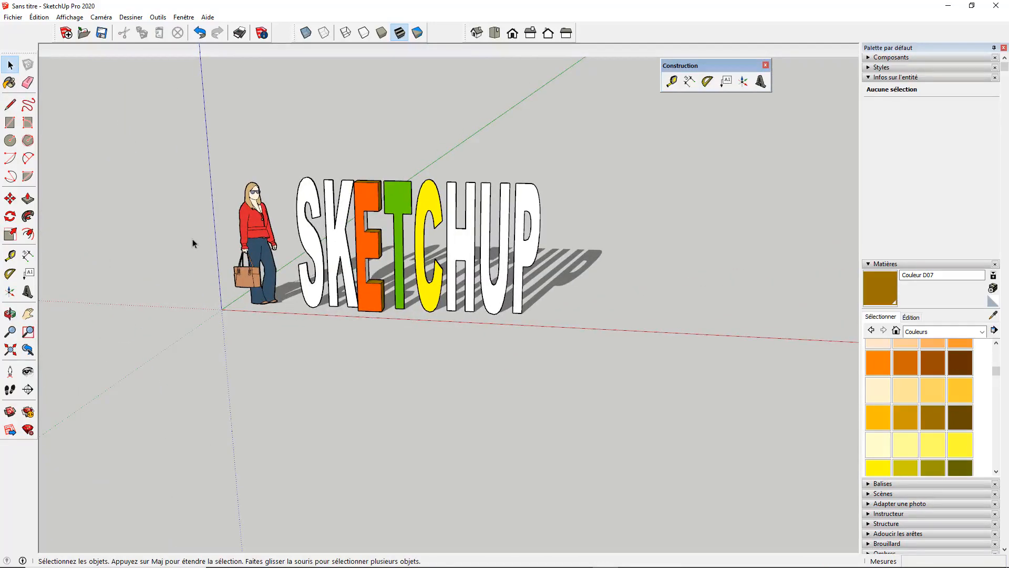
Delete the SKETCHUP 3D text from the model
scroll(146, 218, down, 3)
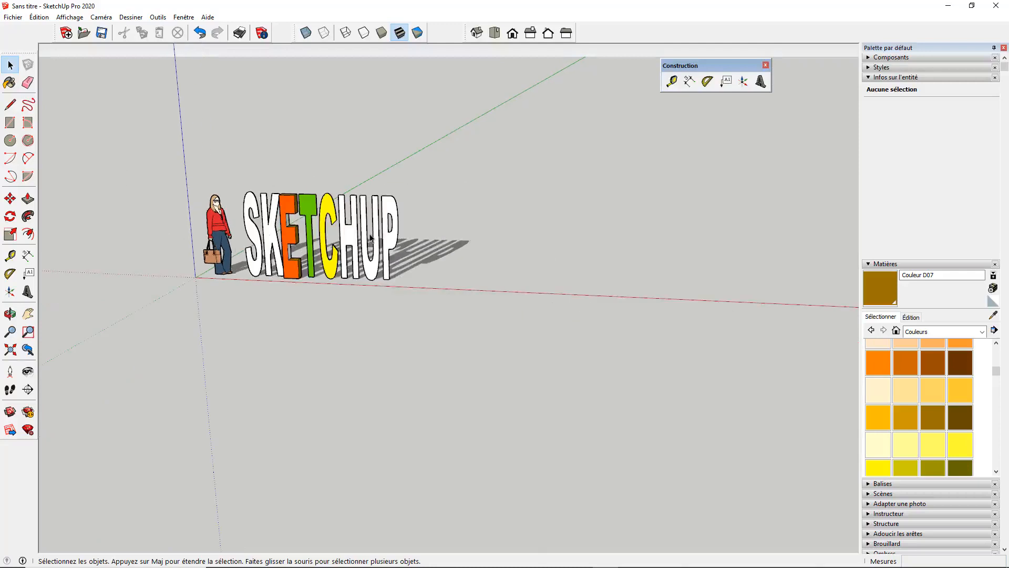
click(359, 238)
key(Delete)
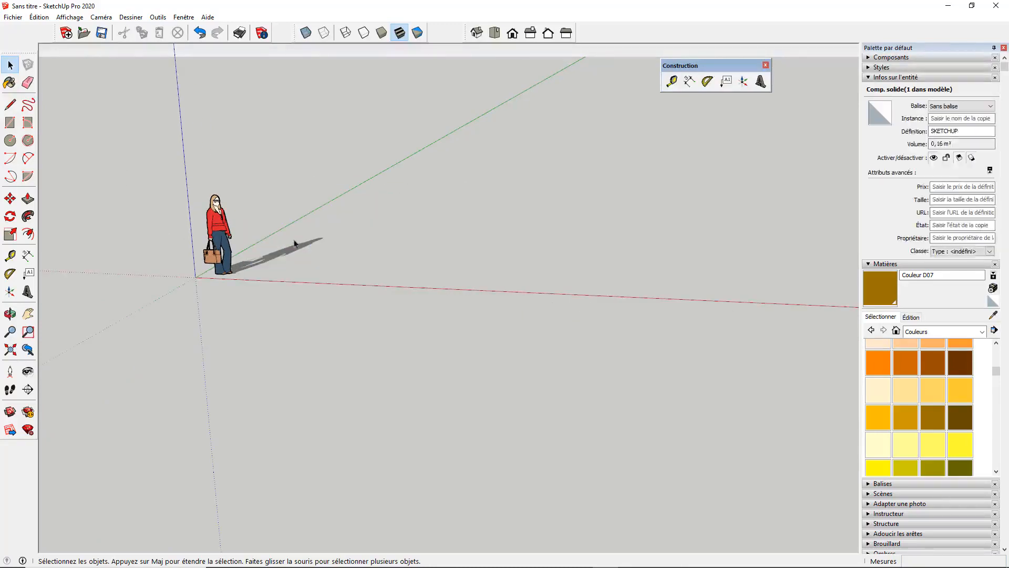
scroll(286, 242, up, 2)
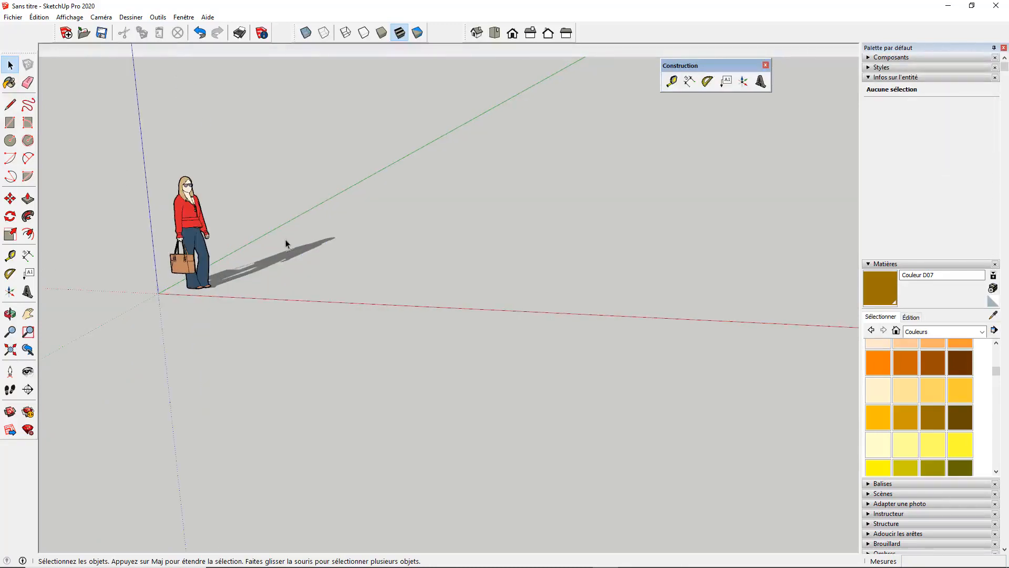
Draw a long, narrow rectangle of about 1.45 m² on the ground beside the standing figure, parallel to the red axis
click(10, 123)
scroll(299, 284, up, 2)
click(249, 296)
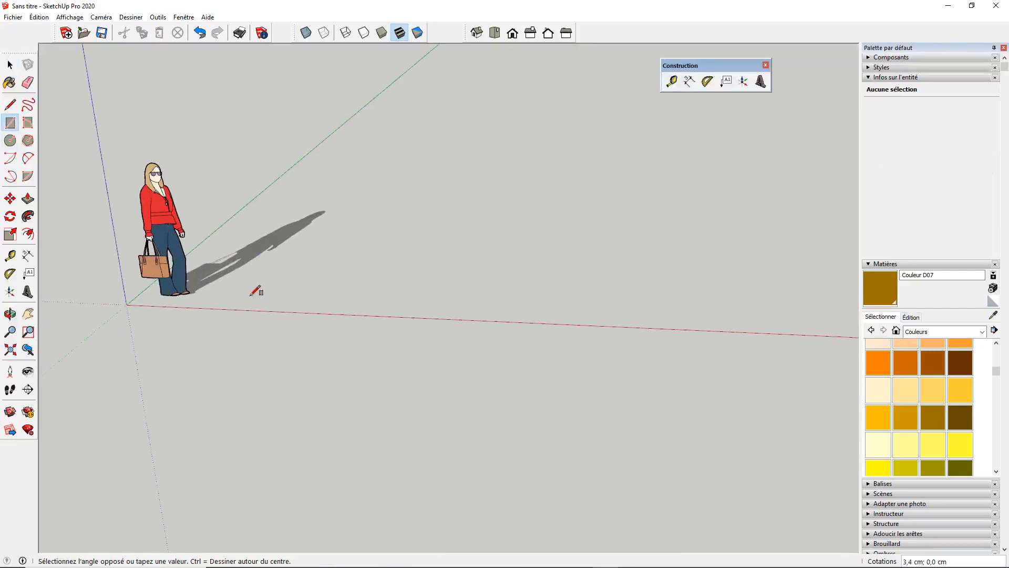
scroll(249, 295, down, 2)
scroll(401, 295, up, 1)
click(416, 288)
Push/Pull the rectangle upward by about 241 cm to form an upright wall block
click(28, 198)
click(261, 293)
click(230, 132)
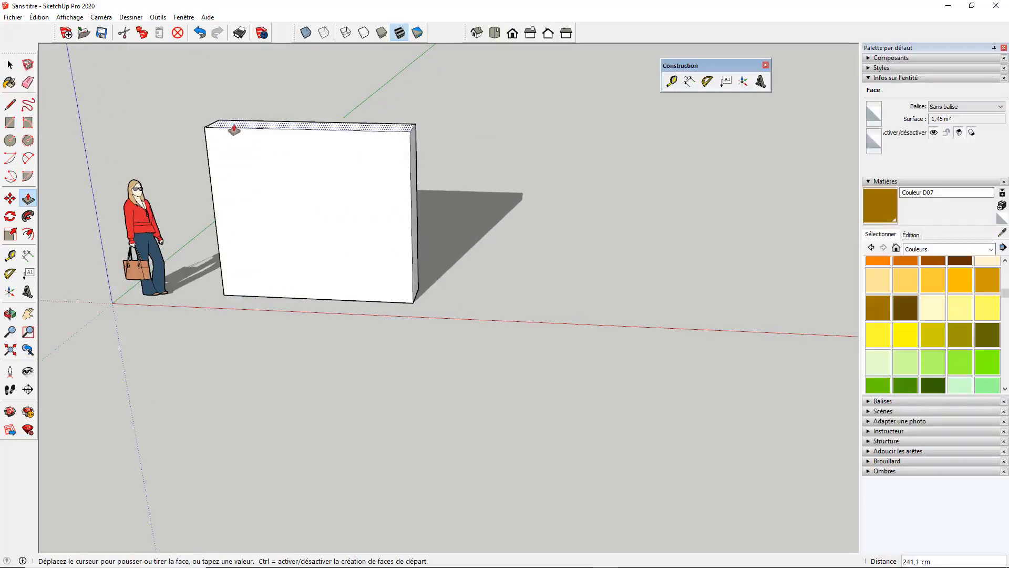
Draw a long, thin horizontal rectangle on the upper part of the wall block's front face
middle_drag(234, 140, 266, 161)
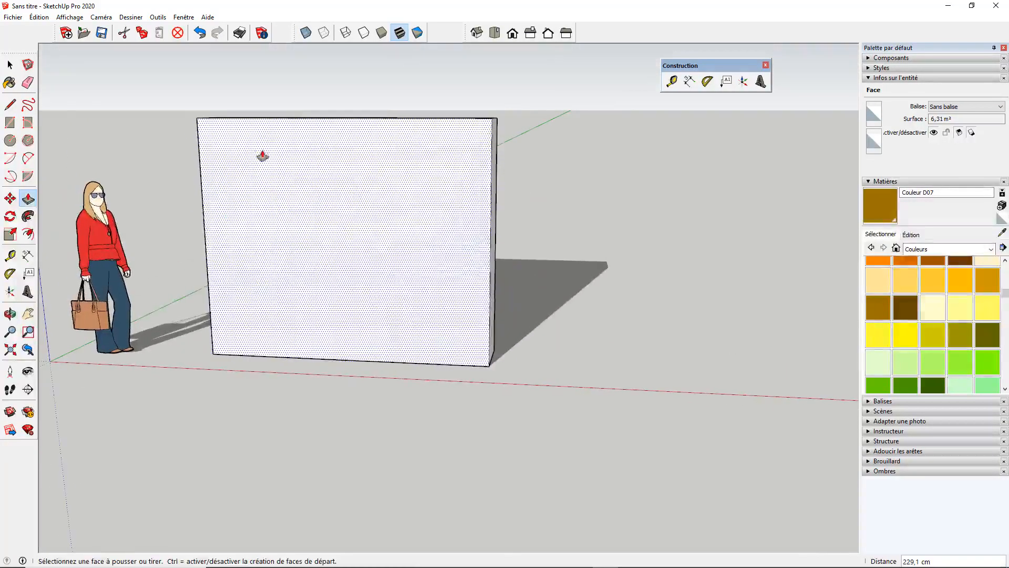
key(r)
scroll(235, 189, up, 2)
click(230, 193)
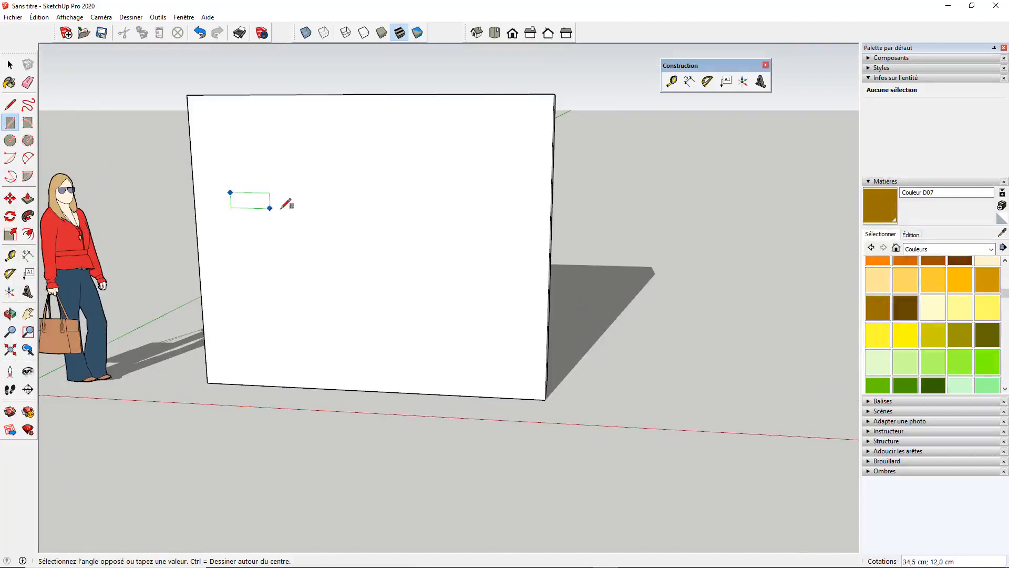
click(392, 202)
Push/Pull the thin rectangle outward from the wall to form a shelf
key(p)
middle_drag(392, 202, 128, 172)
click(267, 197)
click(243, 206)
scroll(241, 173, down, 3)
middle_drag(242, 176, 261, 198)
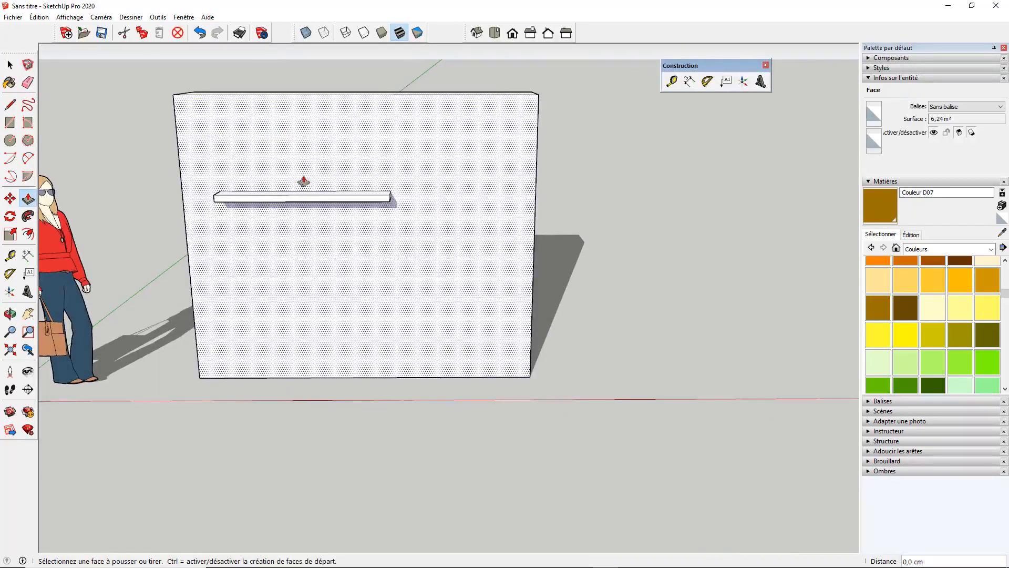
Create the 3D text "A" in bold Arial Black, 30 cm high and extruded 4 cm, and place it at the shelf
click(28, 292)
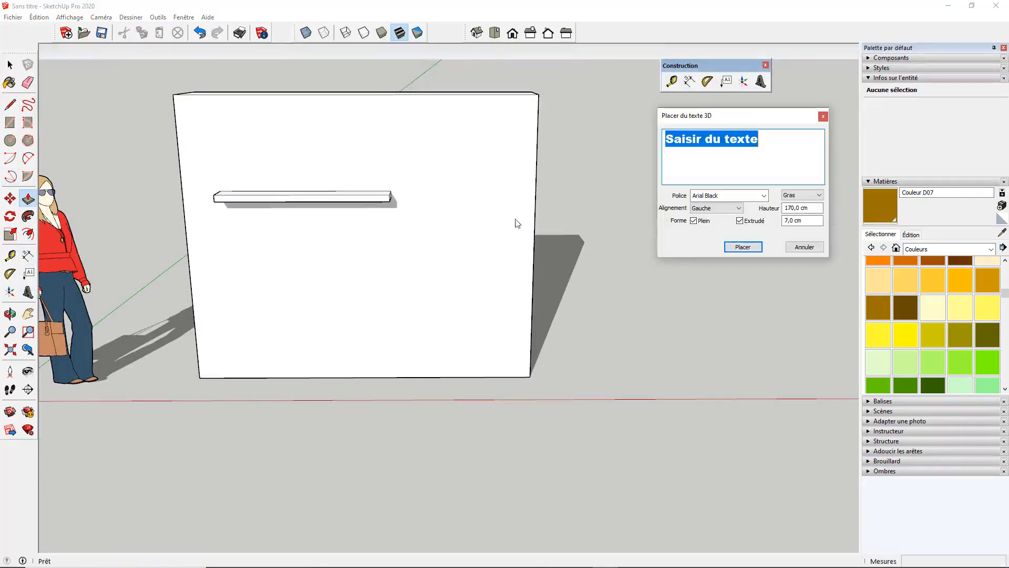
drag(760, 140, 659, 138)
text(A)
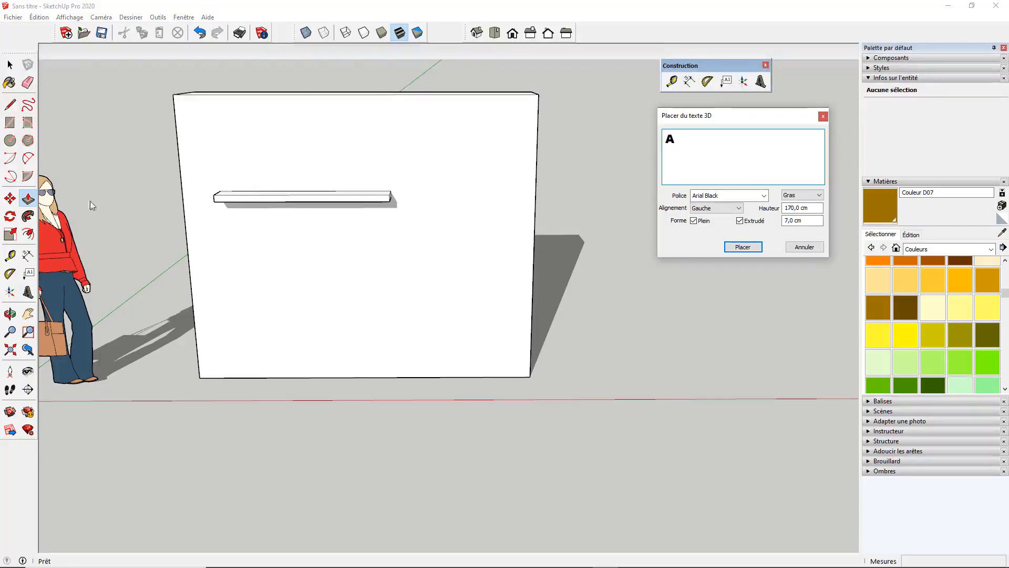
drag(814, 210, 754, 214)
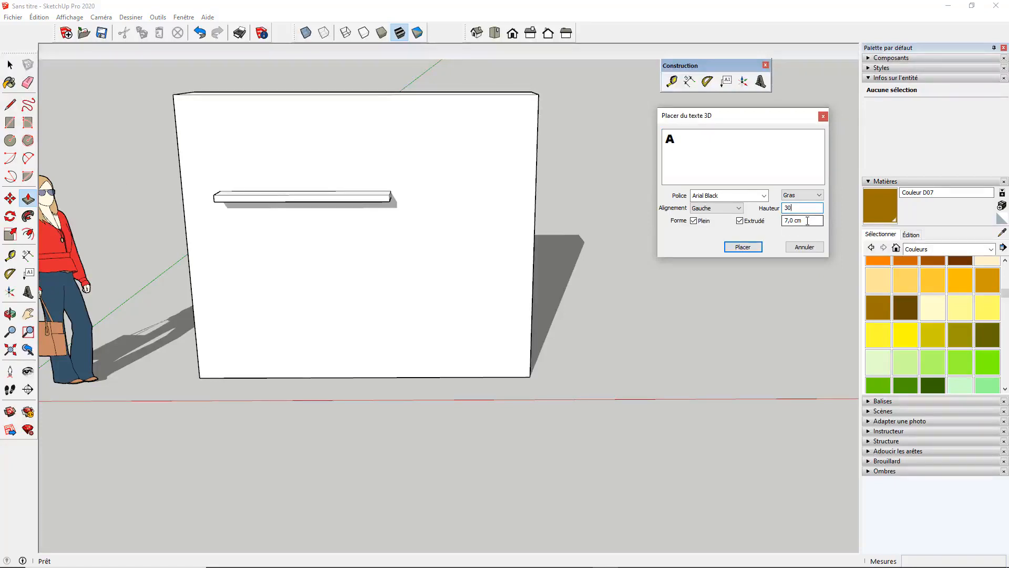
drag(805, 219, 746, 223)
click(743, 247)
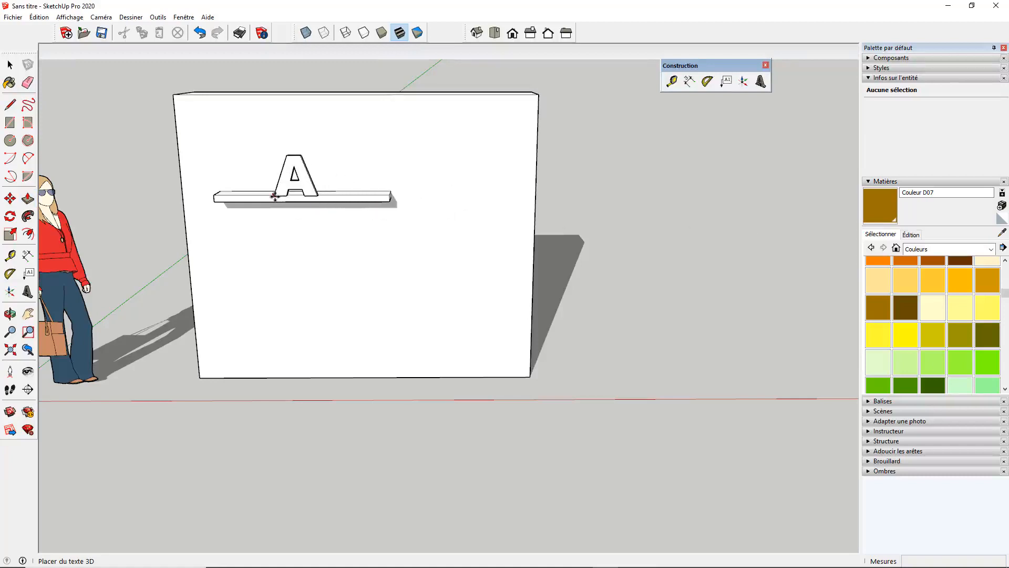
click(231, 196)
Shift the 3D letter A along the shelf with the Move tool
scroll(244, 175, up, 1)
scroll(245, 175, up, 2)
middle_drag(245, 175, 58, 237)
scroll(284, 172, up, 4)
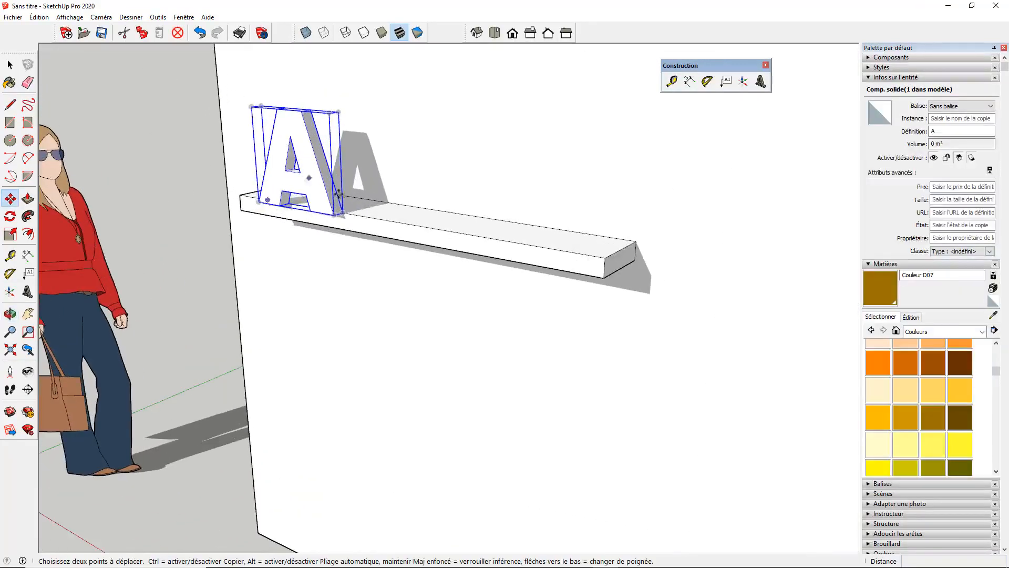
click(384, 217)
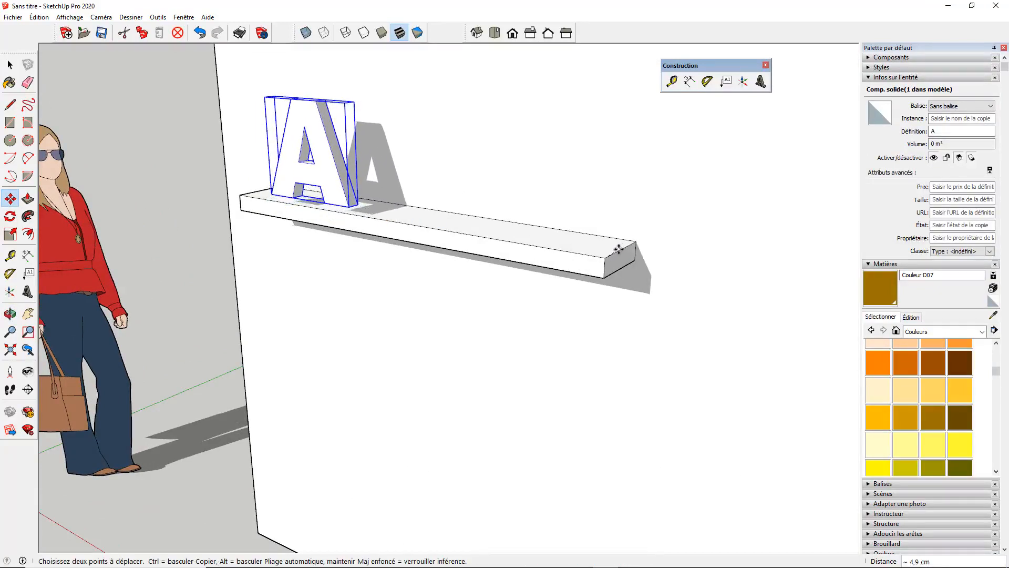
click(613, 251)
Copy the letter A about 14.5 cm toward the wall so that the copy stands over the shelf
middle_drag(514, 235, 374, 200)
scroll(371, 194, up, 4)
click(394, 195)
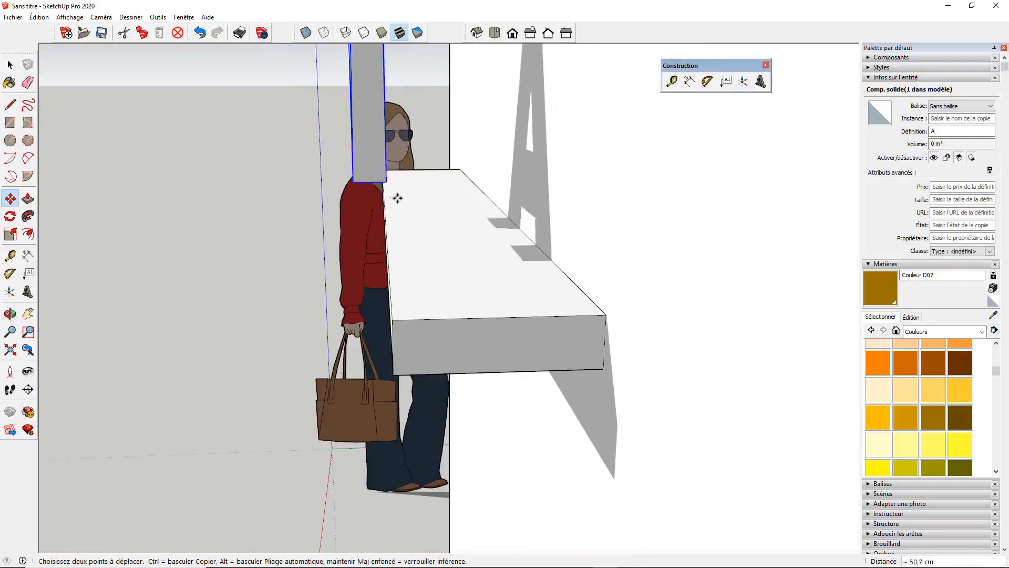
key(ctrl)
click(436, 204)
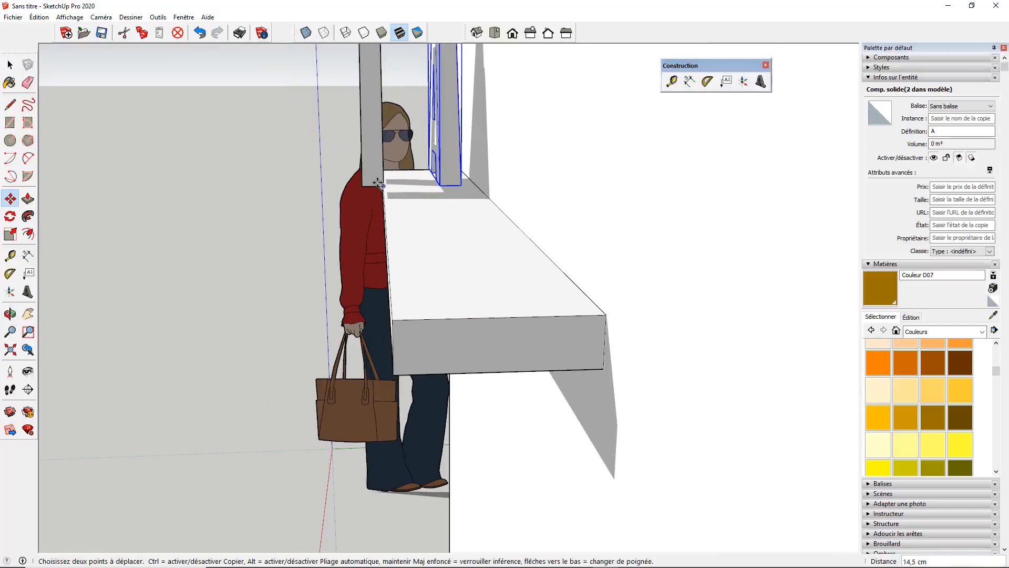
Delete the original letter A hanging in front of the shelf
key(space)
click(372, 180)
middle_drag(377, 216, 467, 223)
key(Delete)
Move the remaining letter A into its final position on top of the shelf, and deselect it
scroll(467, 221, down, 2)
click(486, 172)
middle_drag(541, 197, 487, 192)
scroll(487, 192, up, 3)
key(m)
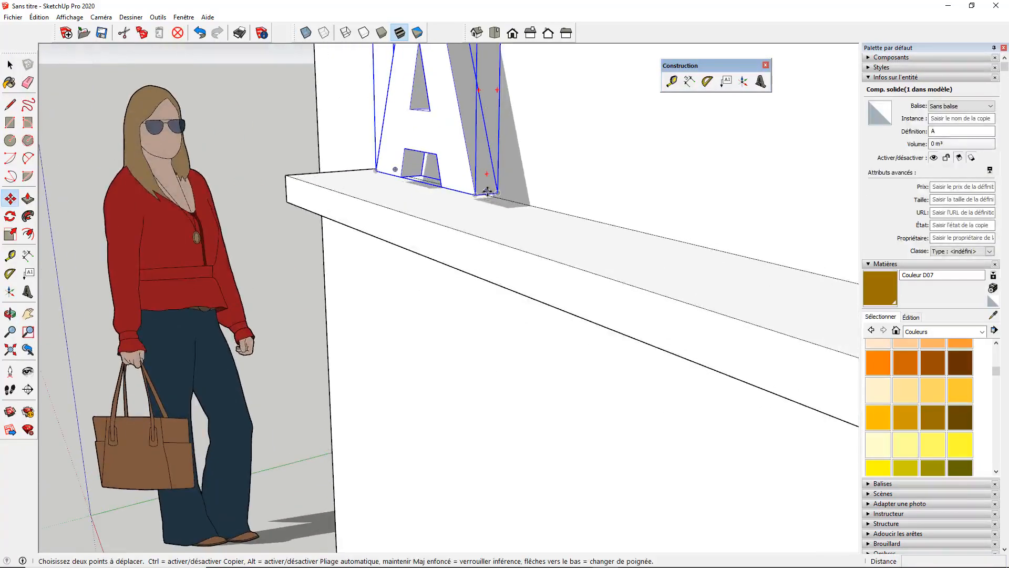
click(487, 195)
click(486, 215)
scroll(486, 216, down, 2)
click(531, 221)
click(517, 220)
scroll(516, 220, down, 2)
key(space)
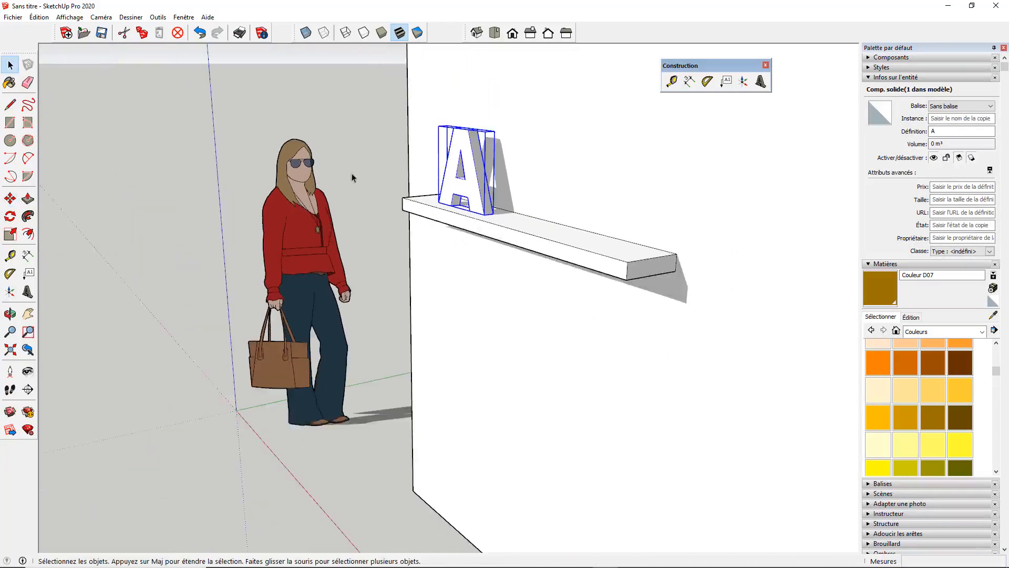
click(352, 174)
scroll(367, 188, down, 2)
middle_drag(368, 189, 419, 232)
scroll(409, 240, down, 2)
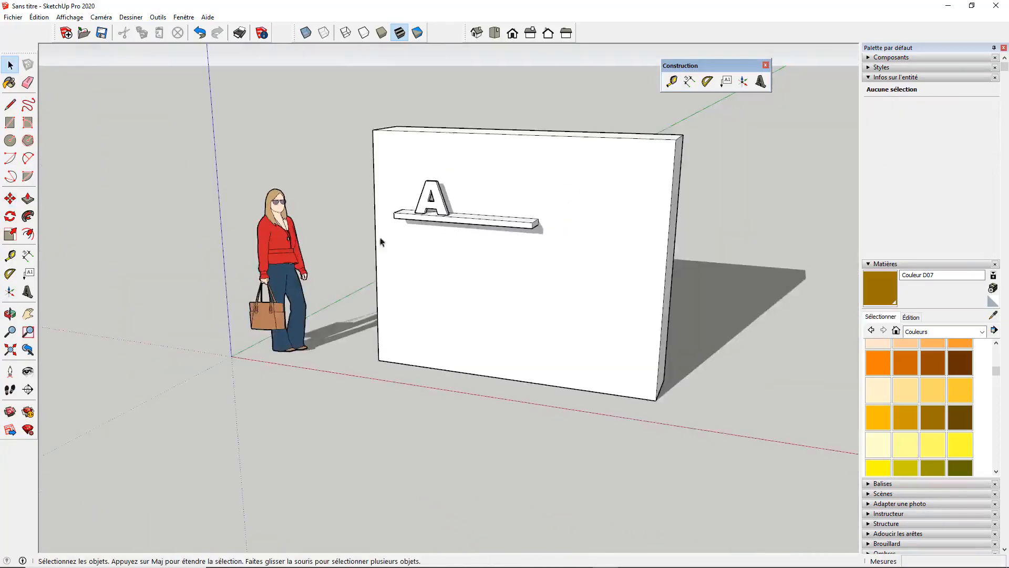
Draw a rectangle of about 606 by 428 cm on the ground beside the wall block, along the red axis
scroll(382, 242, down, 2)
click(9, 125)
scroll(184, 273, down, 4)
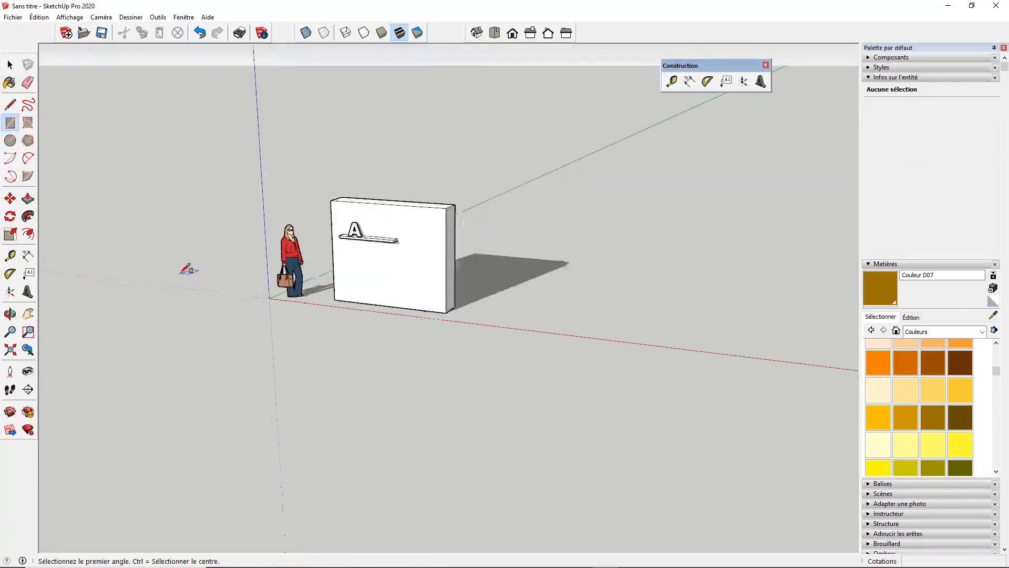
middle_drag(511, 303, 479, 320)
click(479, 319)
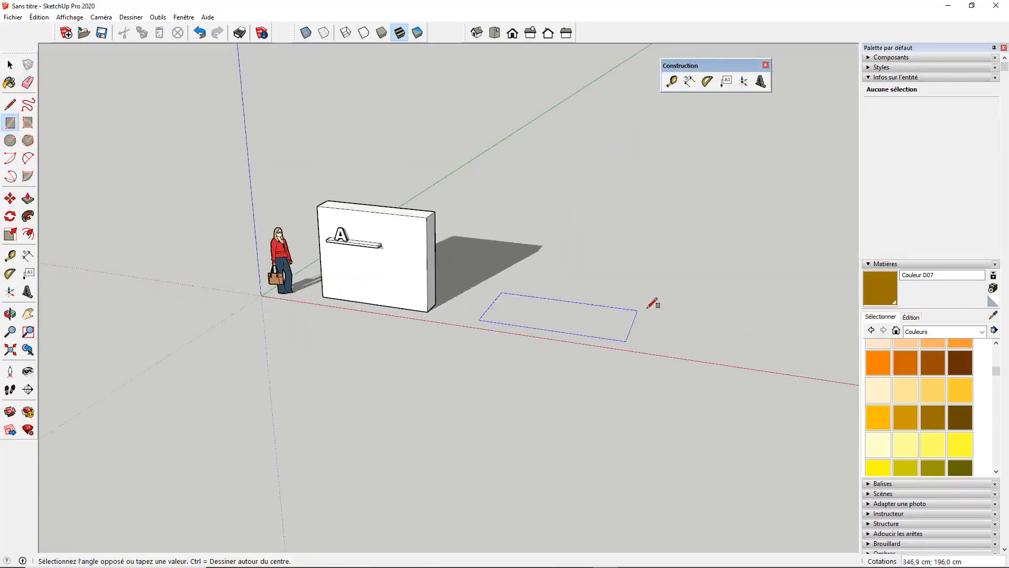
click(762, 289)
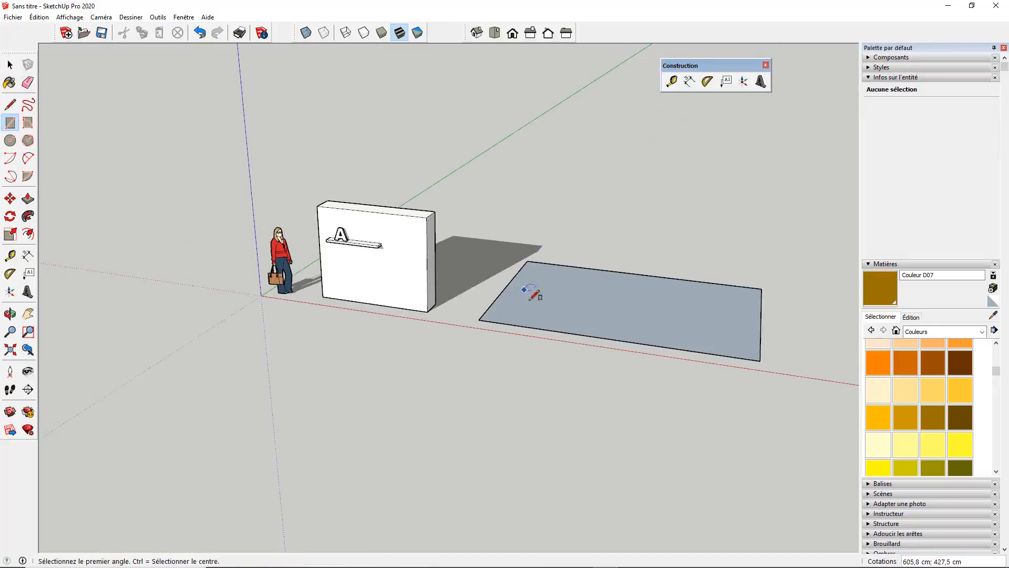
Push/Pull the large ground rectangle upward by about 361 cm to form a building volume
key(p)
drag(531, 288, 518, 153)
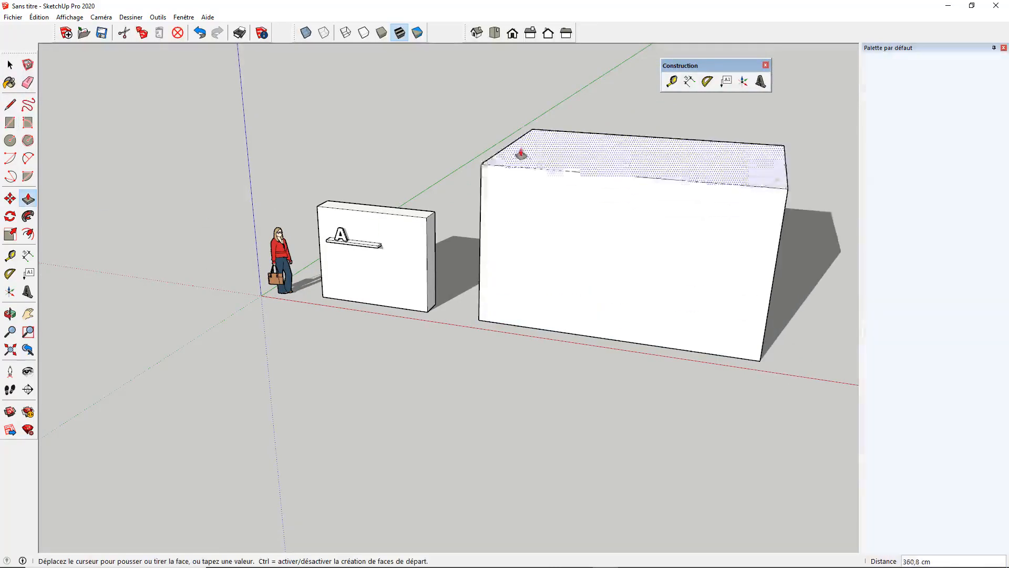
middle_drag(521, 156, 453, 178)
Draw a door rectangle reaching the ground and a window rectangle beside it on the building's front face
key(r)
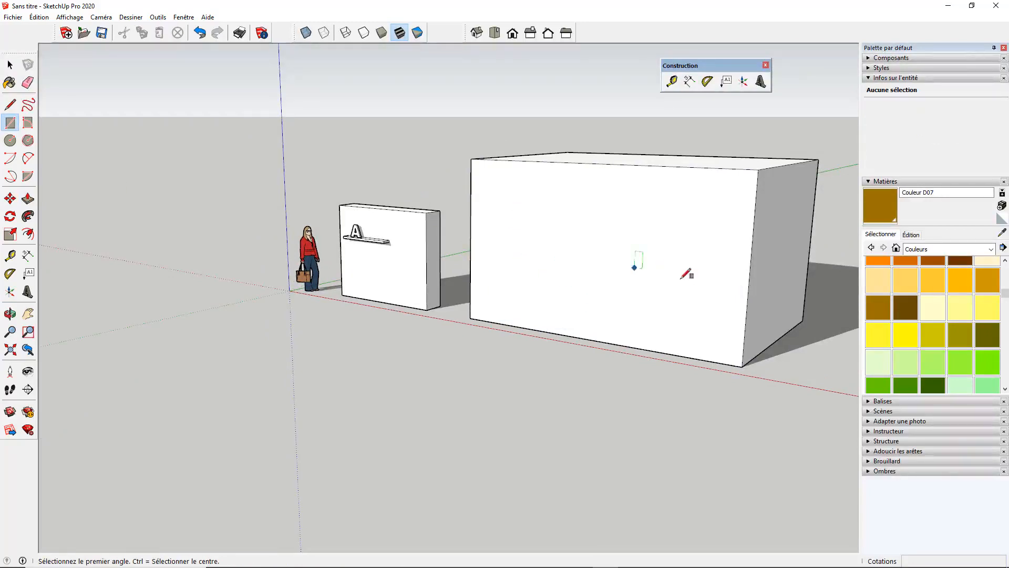
click(697, 237)
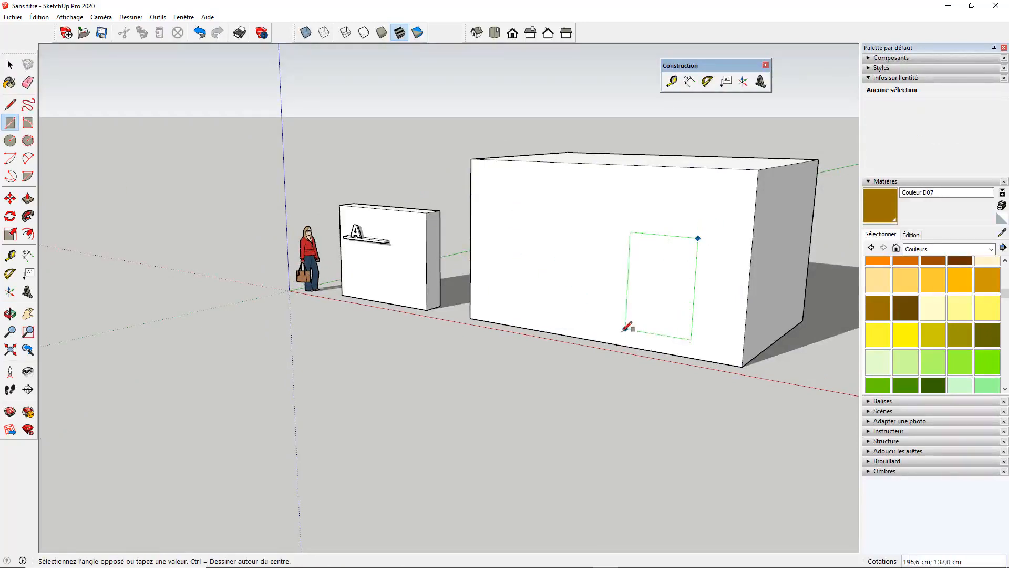
click(606, 342)
click(490, 218)
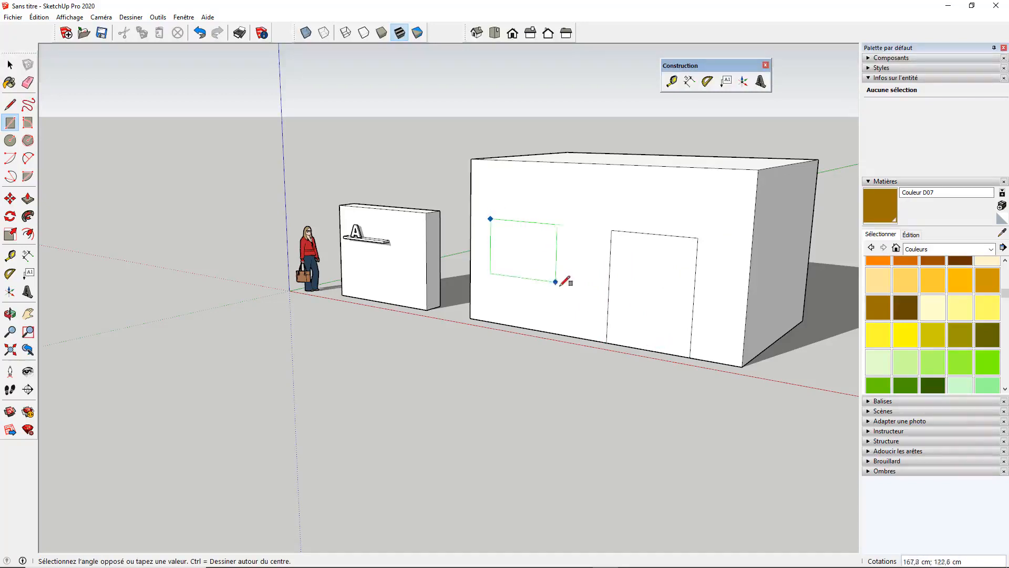
click(590, 312)
middle_drag(589, 312, 535, 296)
Paint the door and window faces with Verre translucide bleu from the Verre et miroirs materials
click(956, 248)
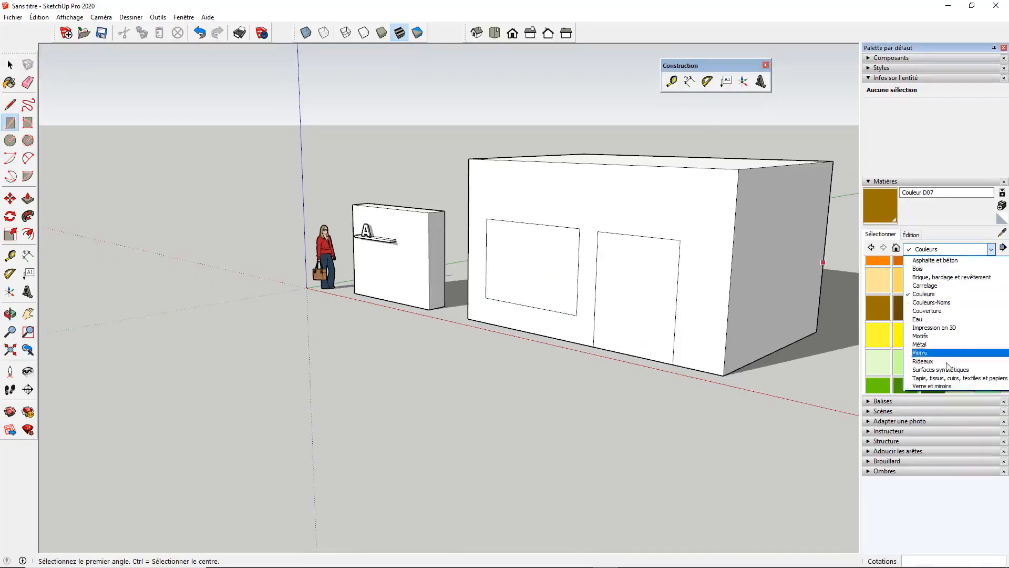
click(941, 387)
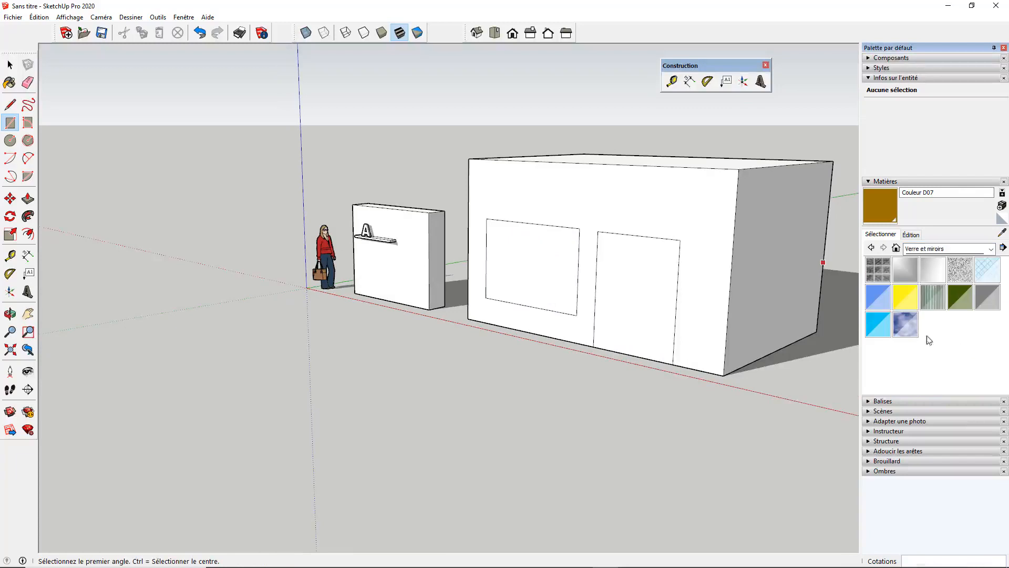
click(884, 301)
click(640, 296)
click(546, 286)
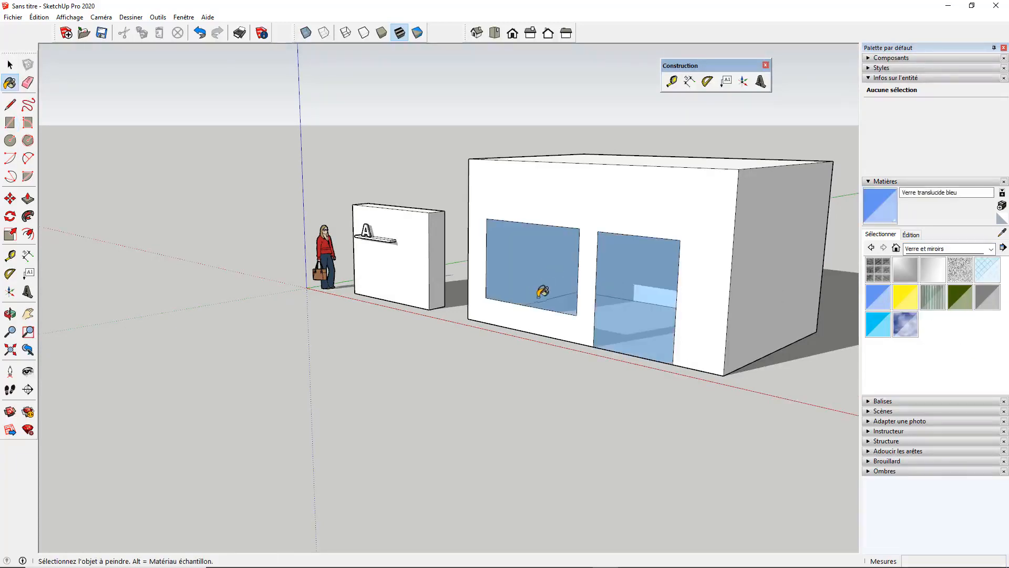
click(10, 65)
Start a new 3D text with the wording "SKETCHUP SHOP"
scroll(216, 238, down, 2)
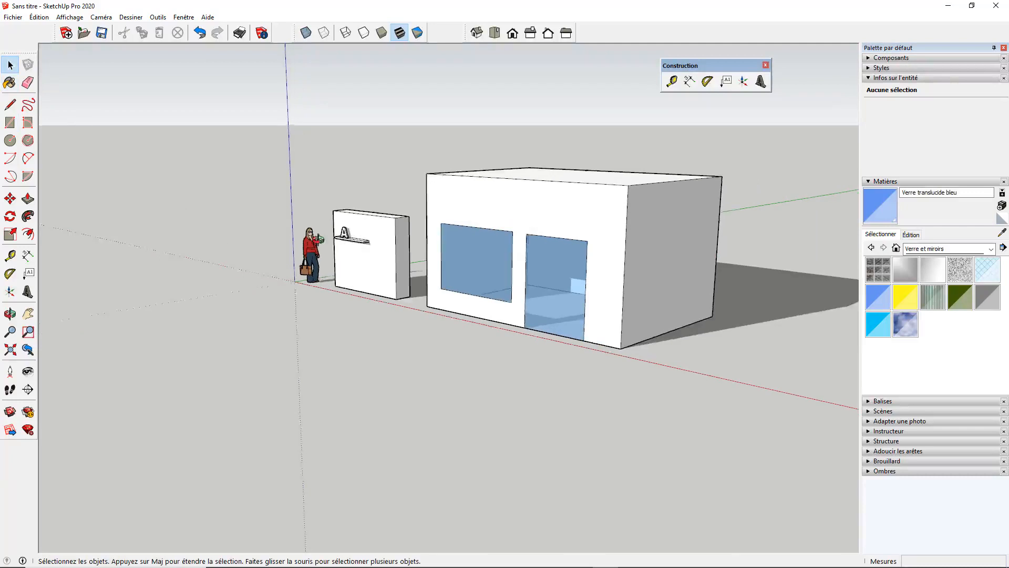
middle_drag(389, 253, 490, 238)
scroll(491, 239, up, 2)
scroll(491, 238, up, 2)
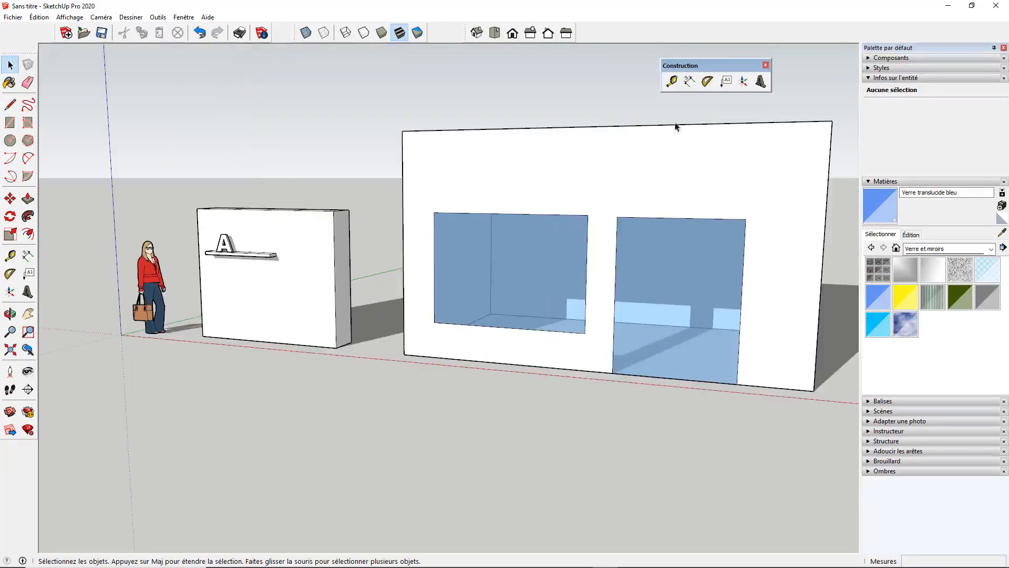
click(760, 82)
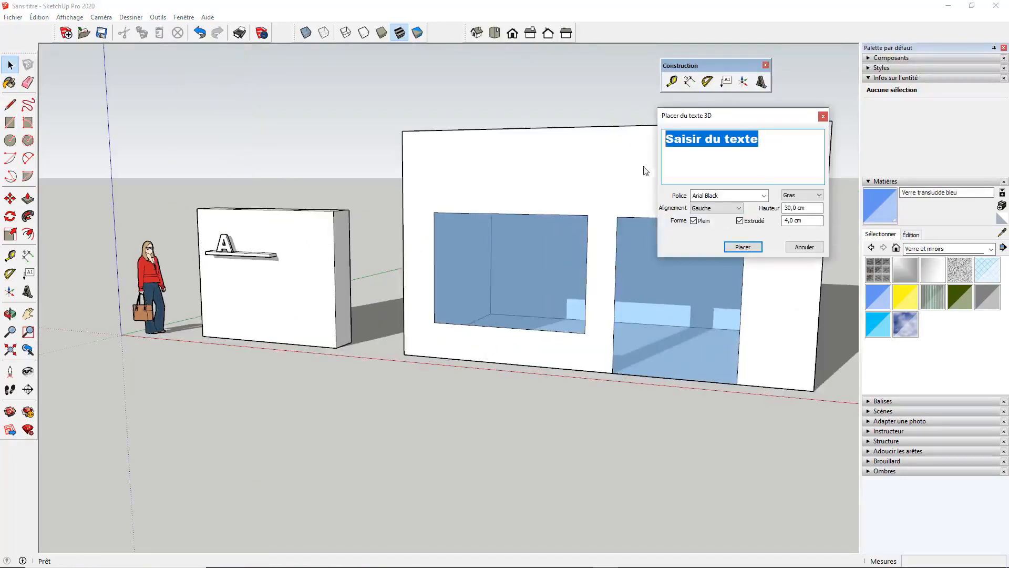
text(s)
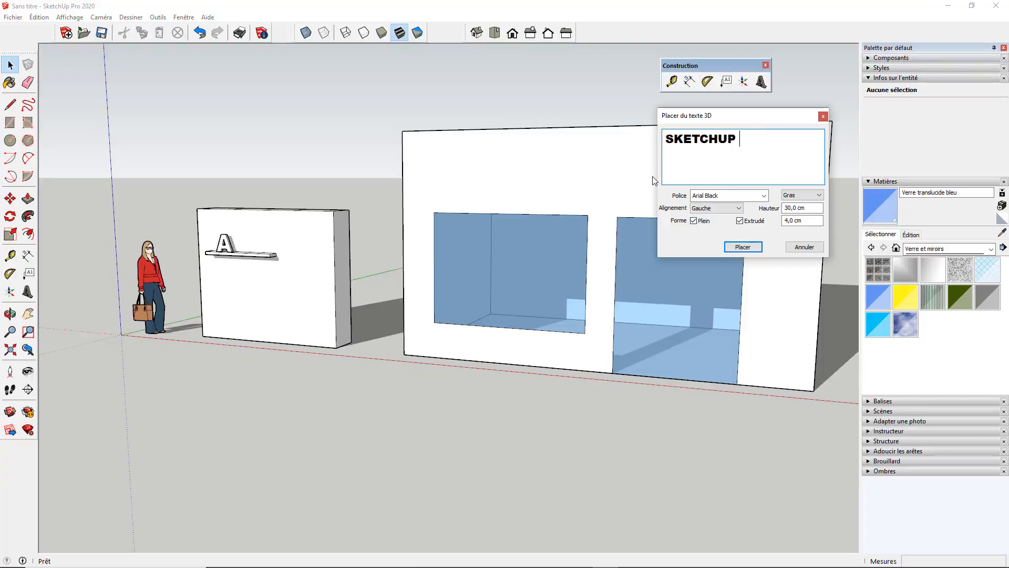
text(KETCHUP SHOP)
Set the text height to 60 cm and the extrusion to 7 cm, and place it on the façade above the window
drag(817, 209, 759, 208)
text(6)
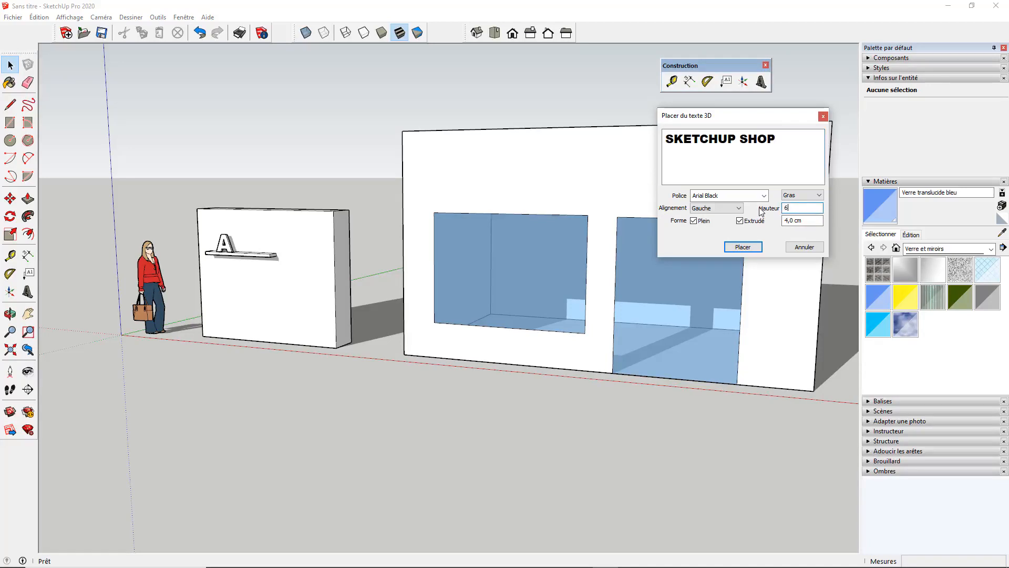
text(0)
key(Tab)
text(7)
click(743, 247)
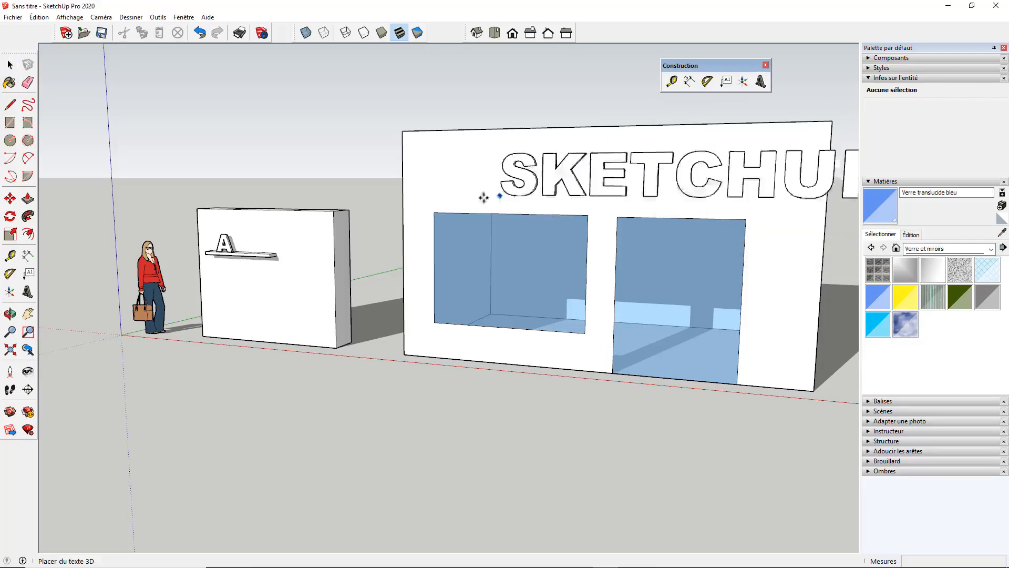
click(423, 199)
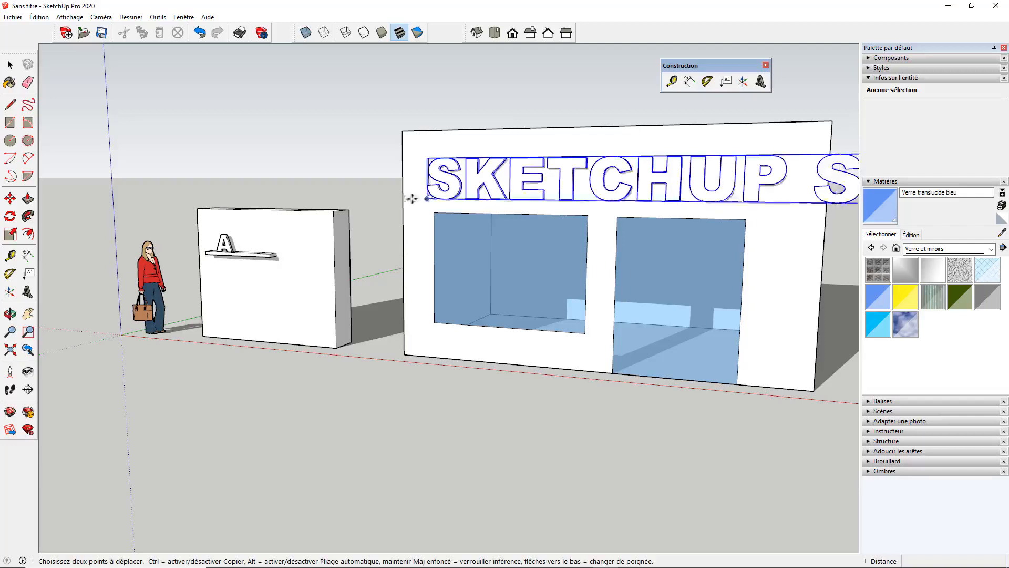
Scale the SKETCHUP SHOP sign down so that it fits within the façade, and deselect it
scroll(412, 198, down, 3)
scroll(418, 176, up, 2)
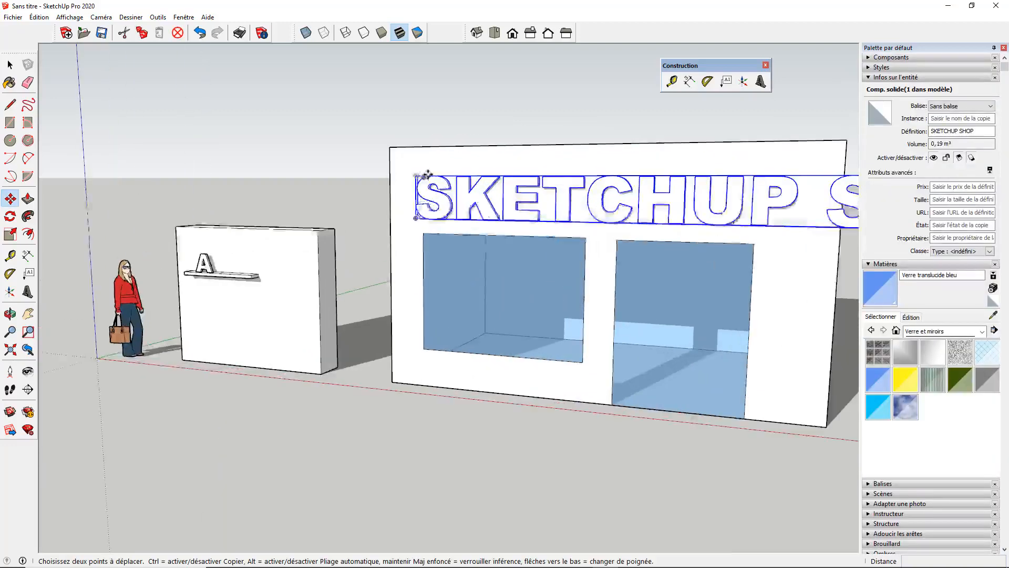
click(10, 234)
scroll(71, 239, down, 3)
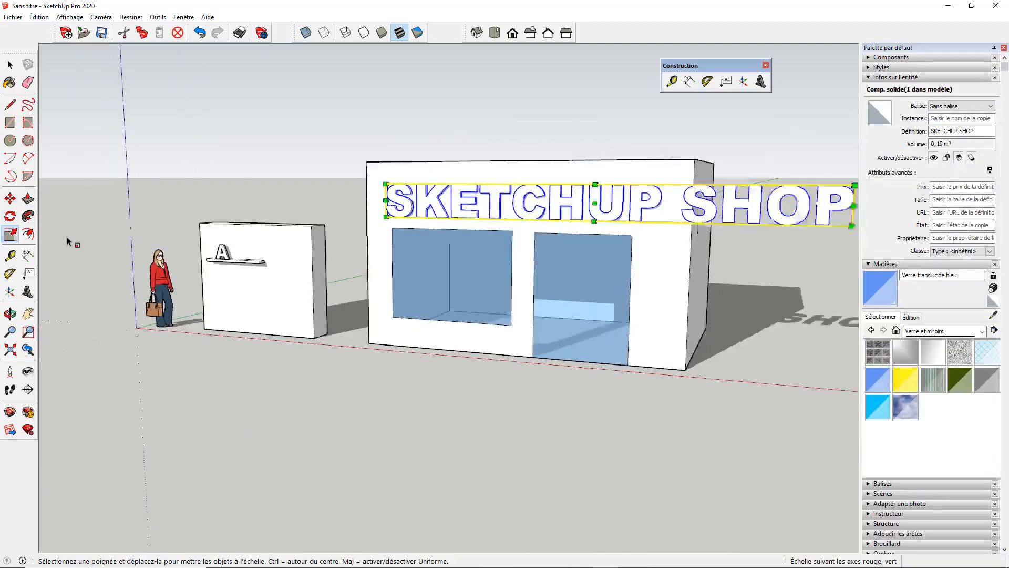
drag(672, 197, 527, 213)
key(space)
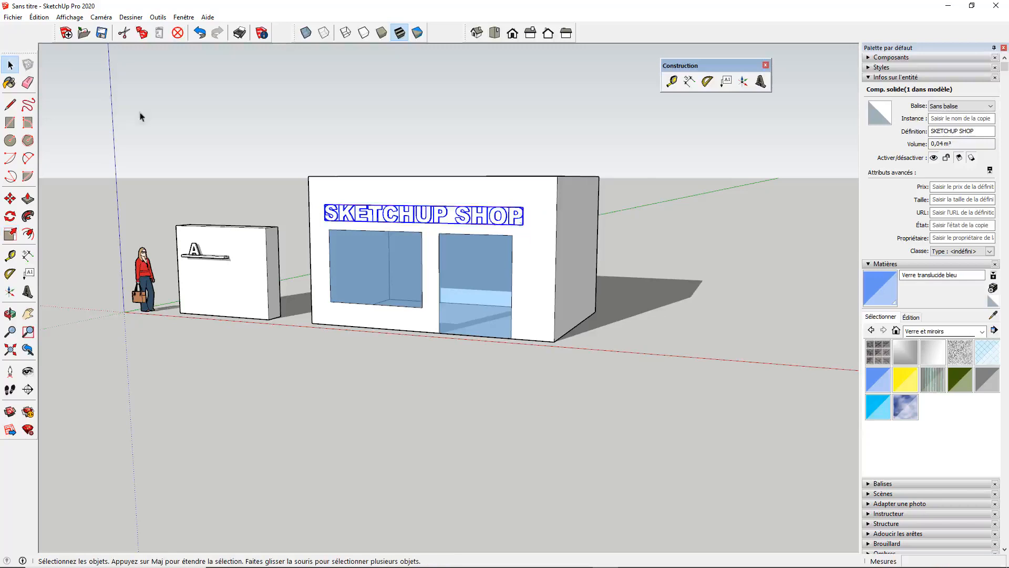
scroll(311, 273, up, 1)
scroll(311, 270, down, 2)
scroll(189, 242, up, 3)
middle_drag(199, 244, 172, 208)
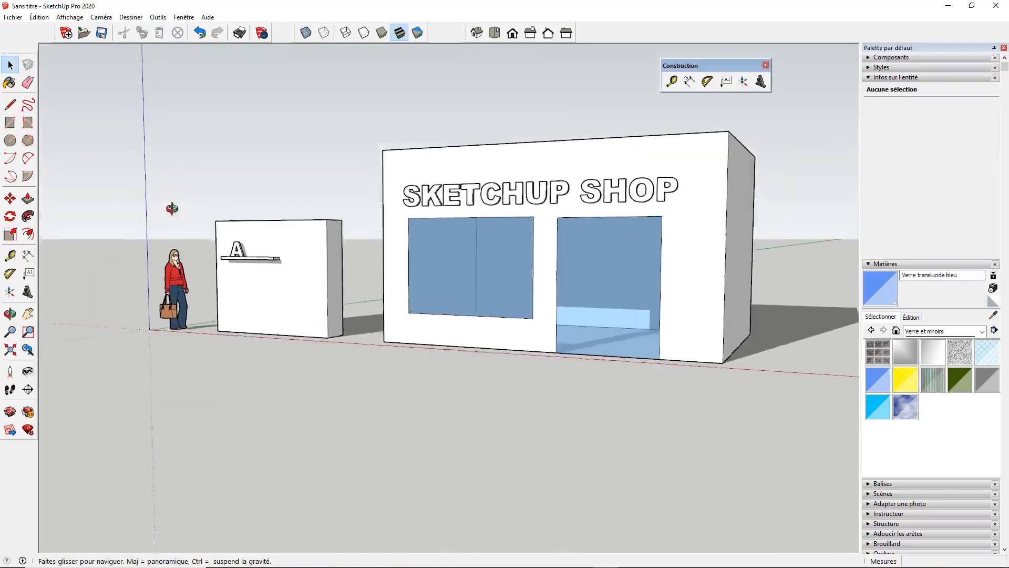
Paint the SKETCHUP SHOP sign with Couleur I03 from the Couleurs material collection
scroll(176, 208, up, 1)
scroll(171, 223, down, 1)
click(9, 83)
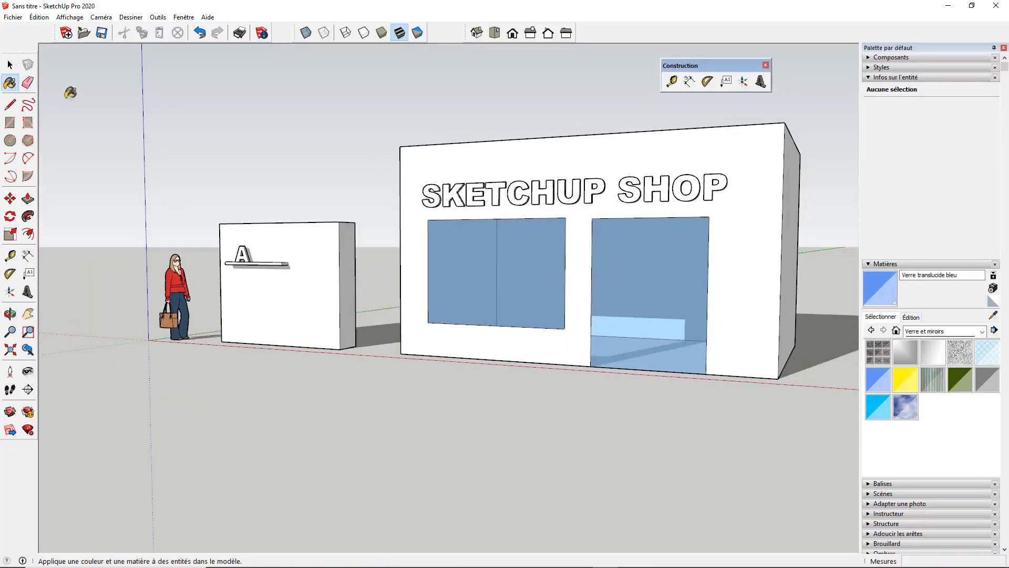
click(931, 332)
click(925, 376)
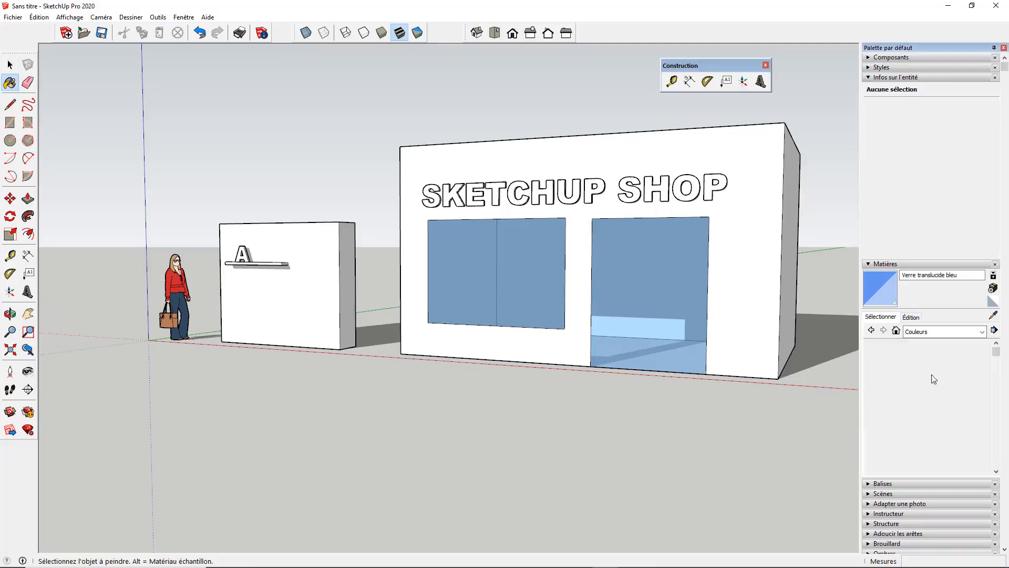
scroll(896, 419, down, 3)
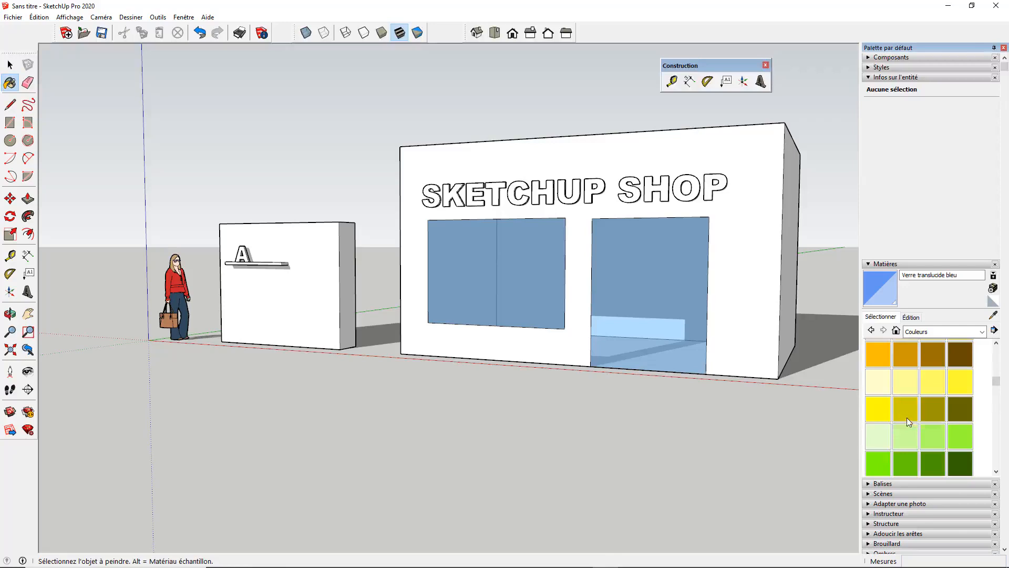
scroll(904, 416, down, 3)
click(935, 416)
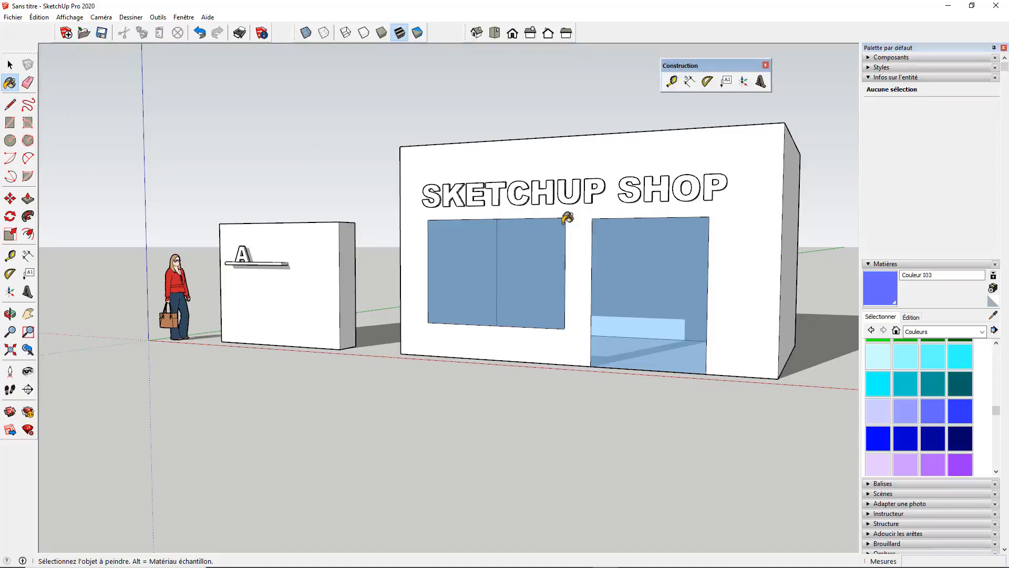
click(542, 190)
click(10, 65)
middle_drag(441, 238, 447, 253)
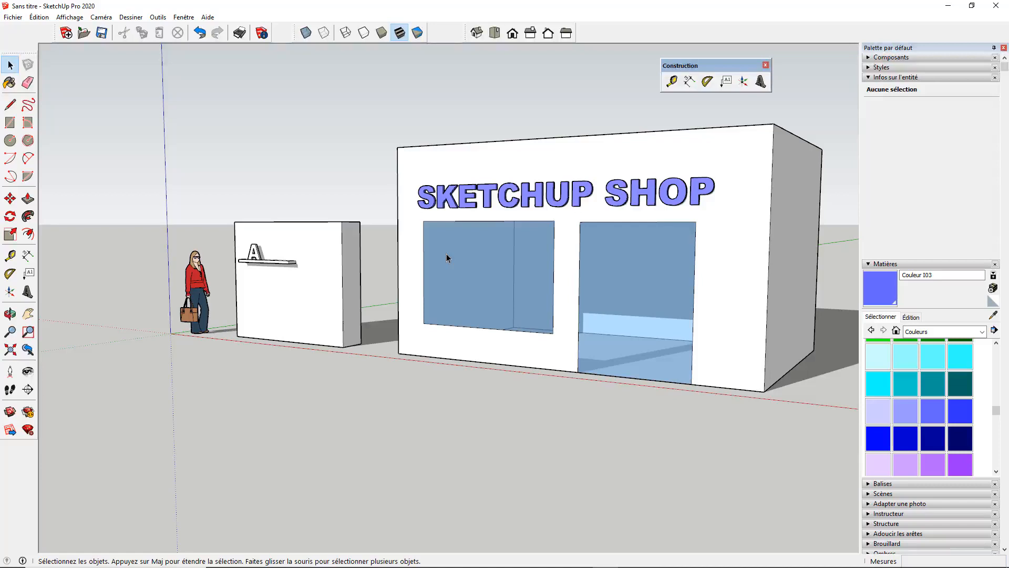
middle_drag(305, 185, 359, 230)
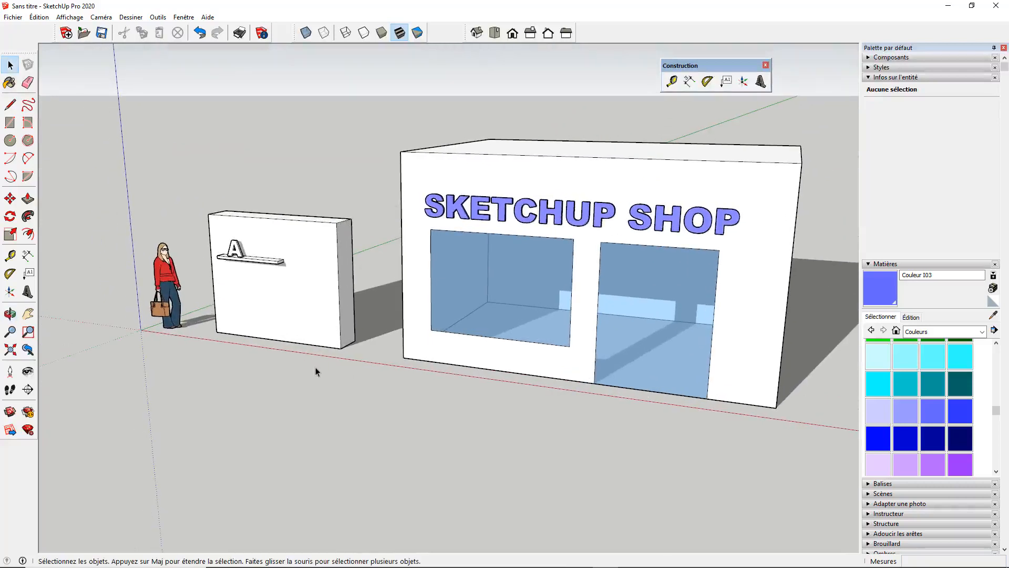
Start a new 3D text with the wording "TEXTE" and turn off its extrusion
click(761, 82)
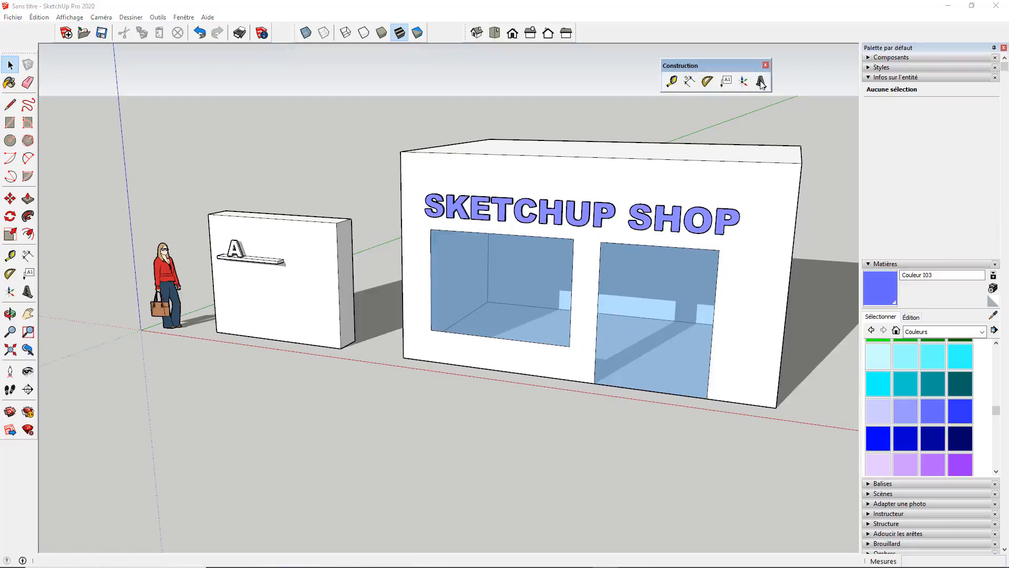
drag(726, 120, 417, 80)
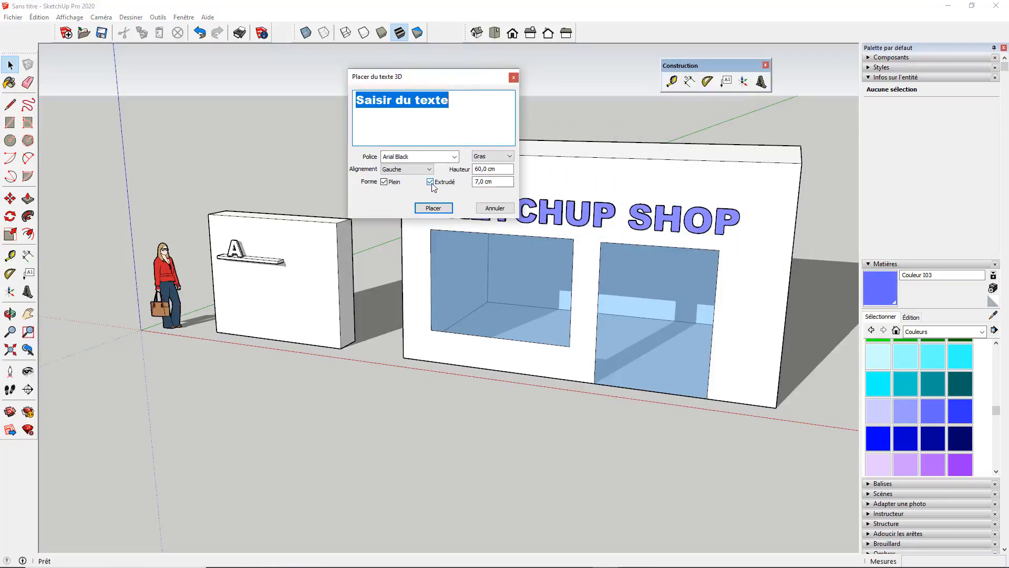
click(430, 182)
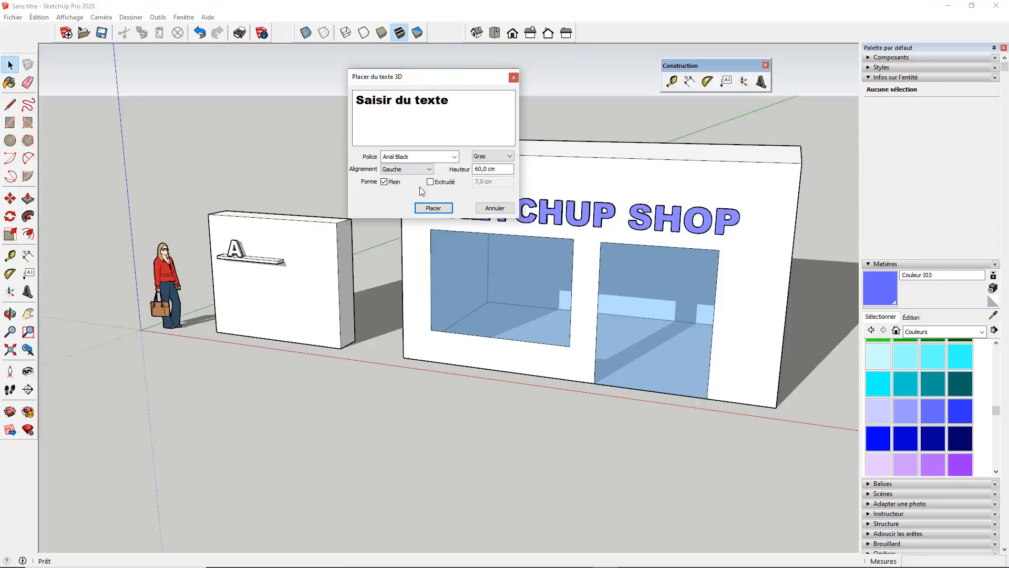
drag(462, 104, 328, 99)
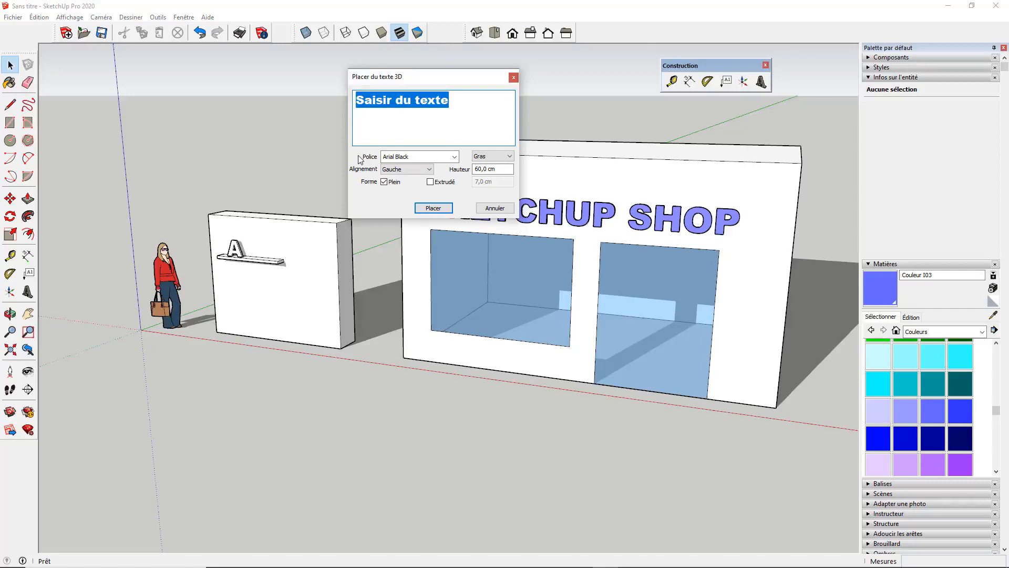
text(TEXTE)
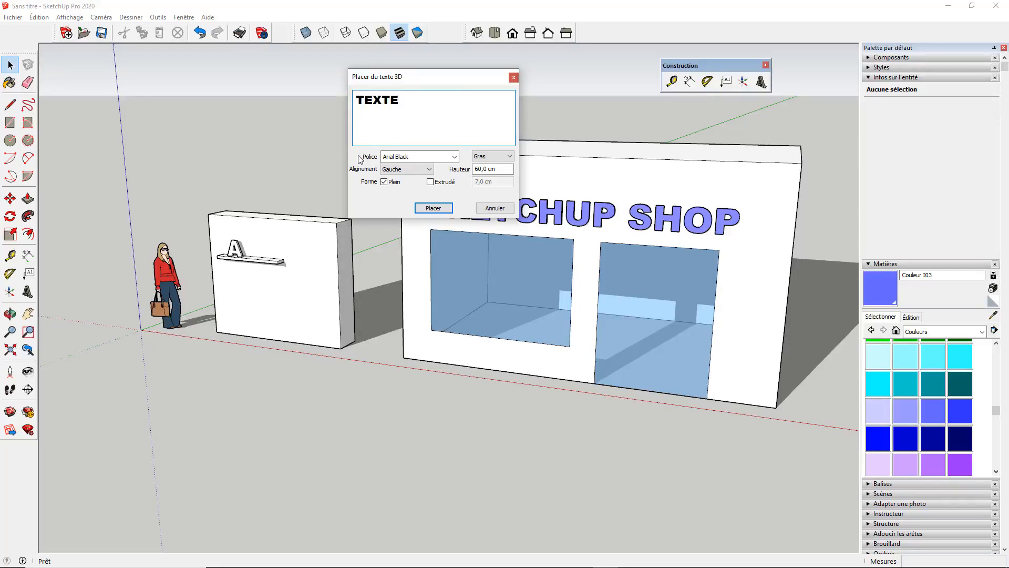
Place the flat TEXTE text on the ground in front of the buildings, reposition it and deselect it
click(433, 207)
click(242, 400)
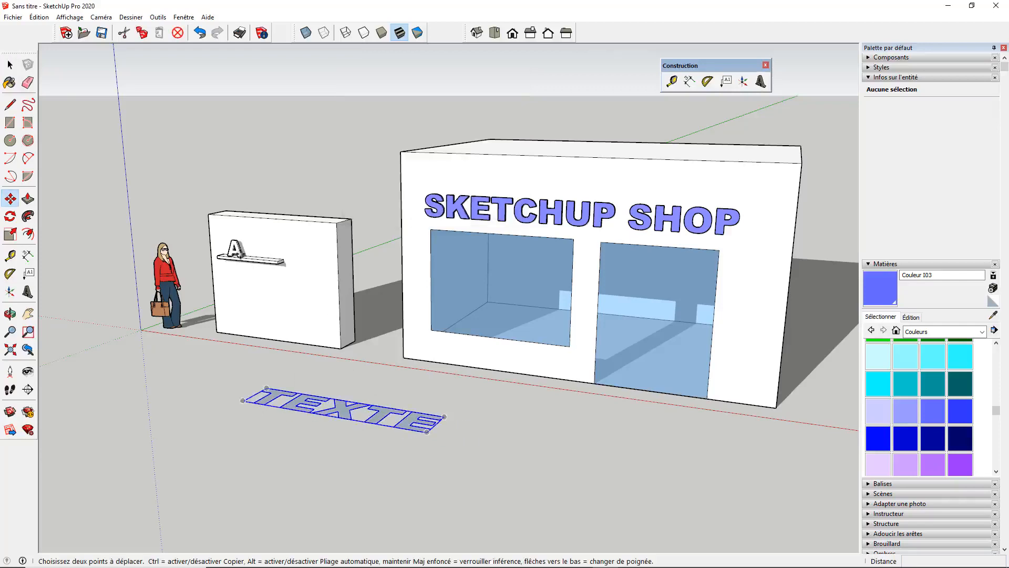
click(162, 355)
scroll(194, 270, down, 2)
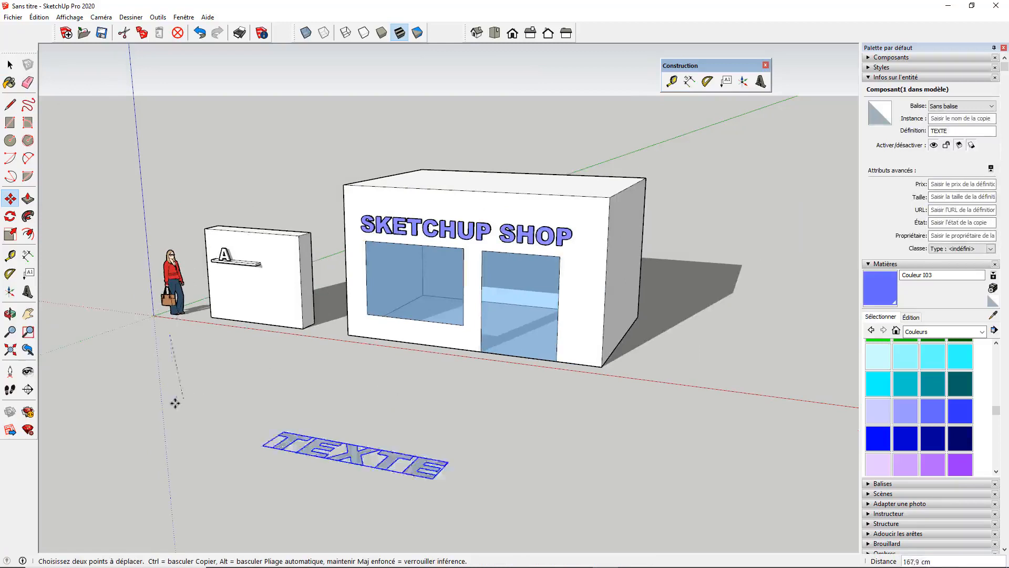
click(184, 341)
click(9, 65)
click(239, 216)
Paint the flat TEXTE lettering on the ground with Couleur H06
middle_drag(261, 279, 341, 452)
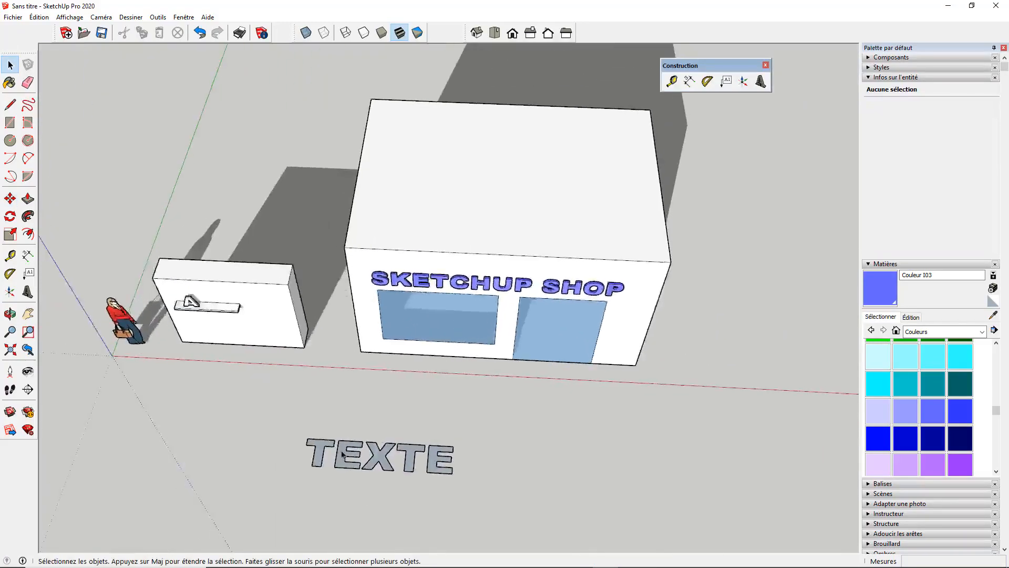
scroll(237, 299, down, 2)
scroll(310, 409, up, 2)
mouse_move(323, 416)
middle_down()
mouse_move(329, 479)
mouse_move(326, 412)
middle_up()
scroll(352, 348, up, 2)
scroll(352, 348, down, 1)
middle_drag(353, 348, 310, 281)
scroll(336, 326, up, 1)
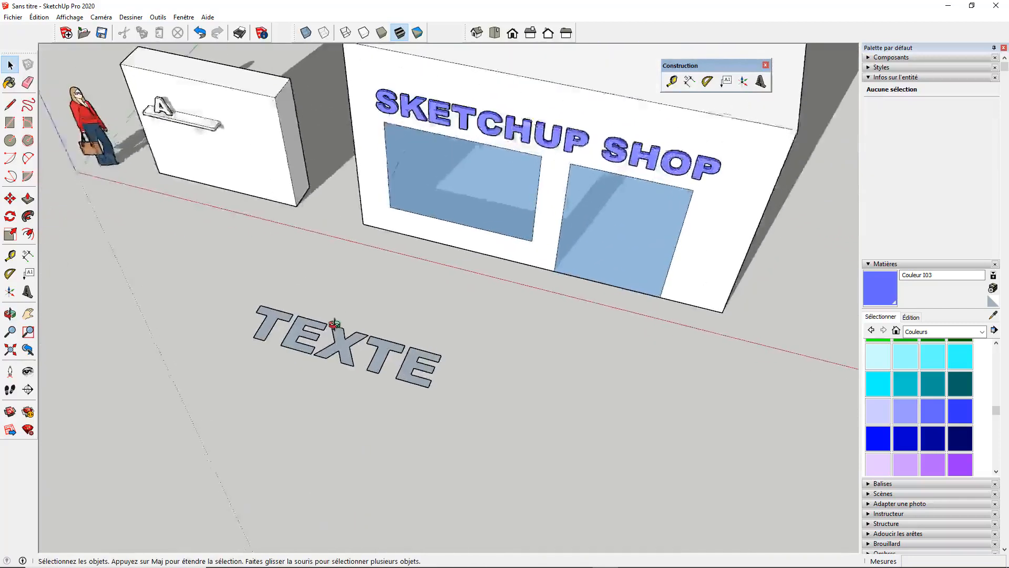
middle_drag(336, 326, 342, 257)
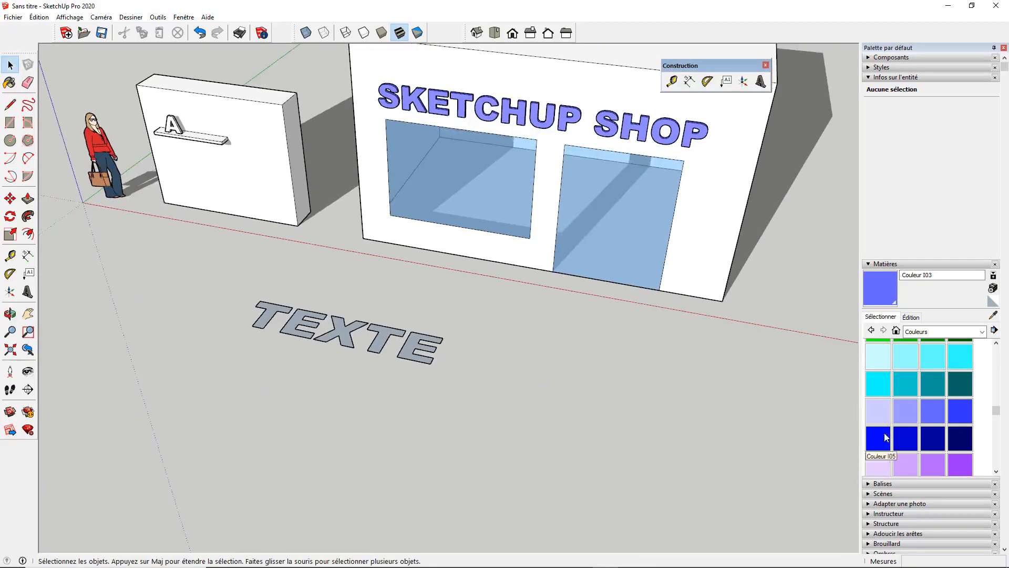
click(906, 383)
click(414, 345)
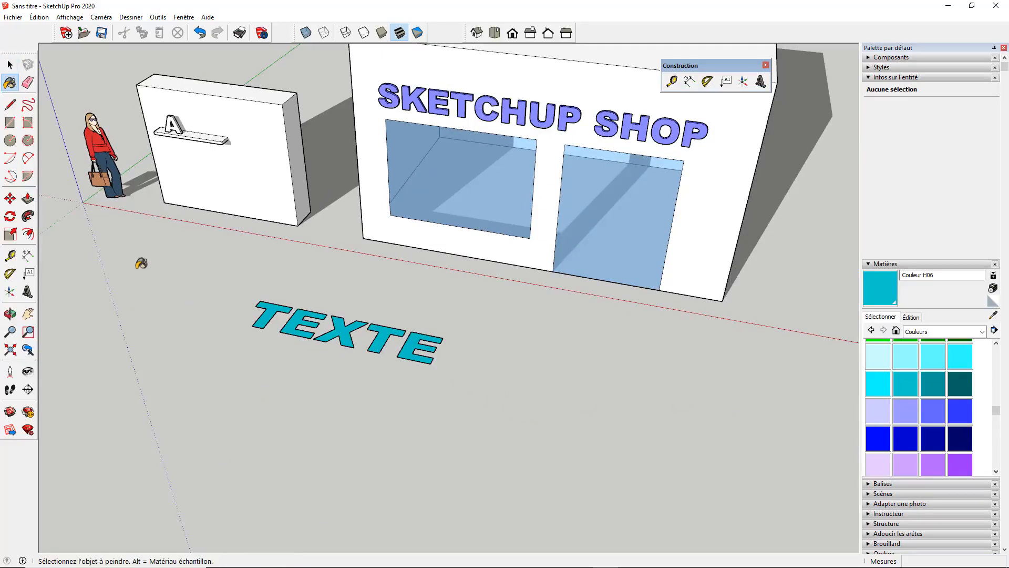
Create another 3D text with the wording "OK", without fill or extrusion
click(761, 81)
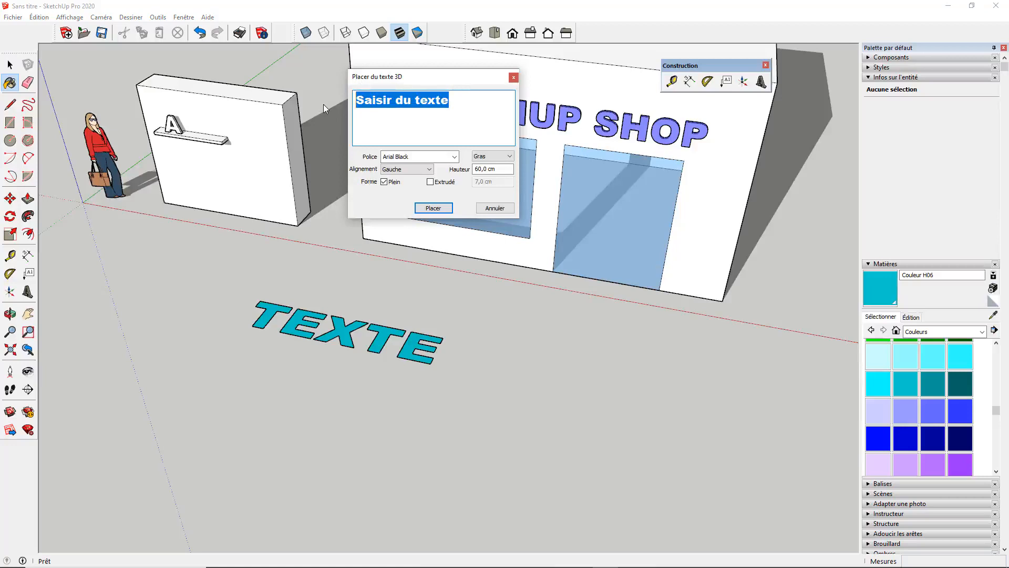
text(oK)
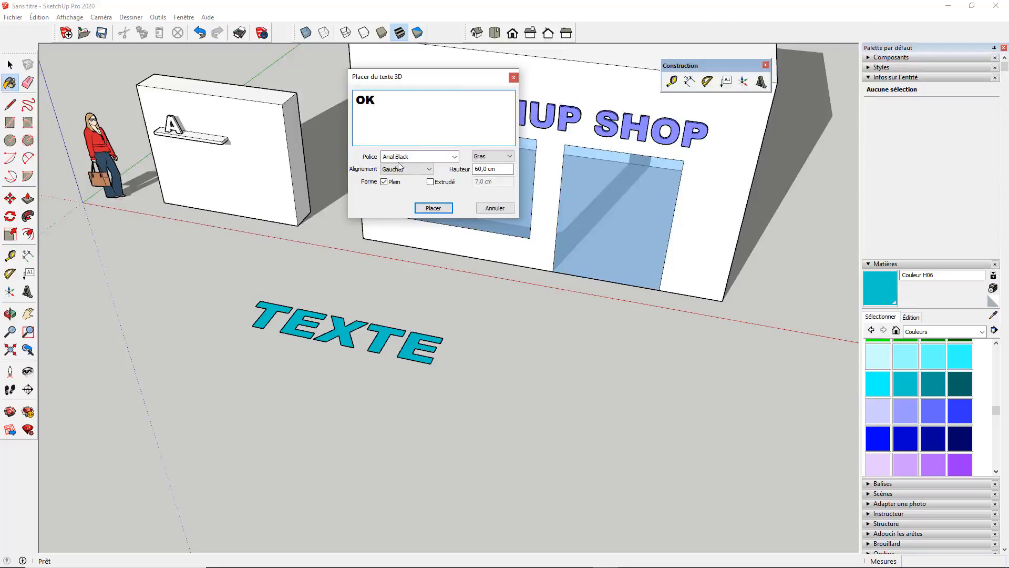
click(433, 208)
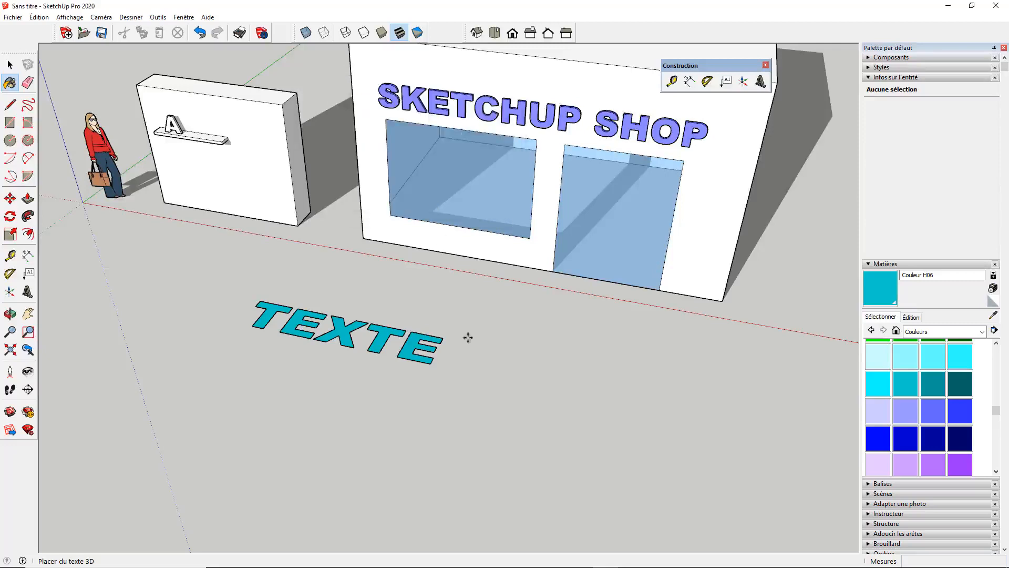
Place the OK outline text on the ground beside the TEXTE lettering and deselect it
click(490, 378)
key(space)
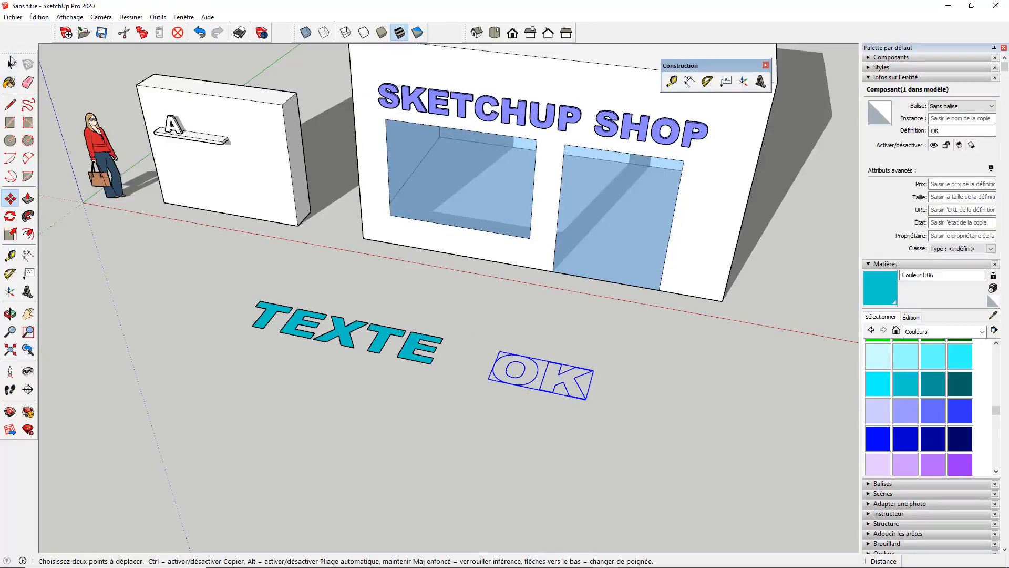
click(399, 379)
scroll(524, 384, up, 3)
middle_drag(660, 403, 420, 265)
scroll(451, 347, down, 3)
scroll(441, 372, down, 2)
middle_drag(442, 372, 430, 254)
scroll(430, 265, up, 3)
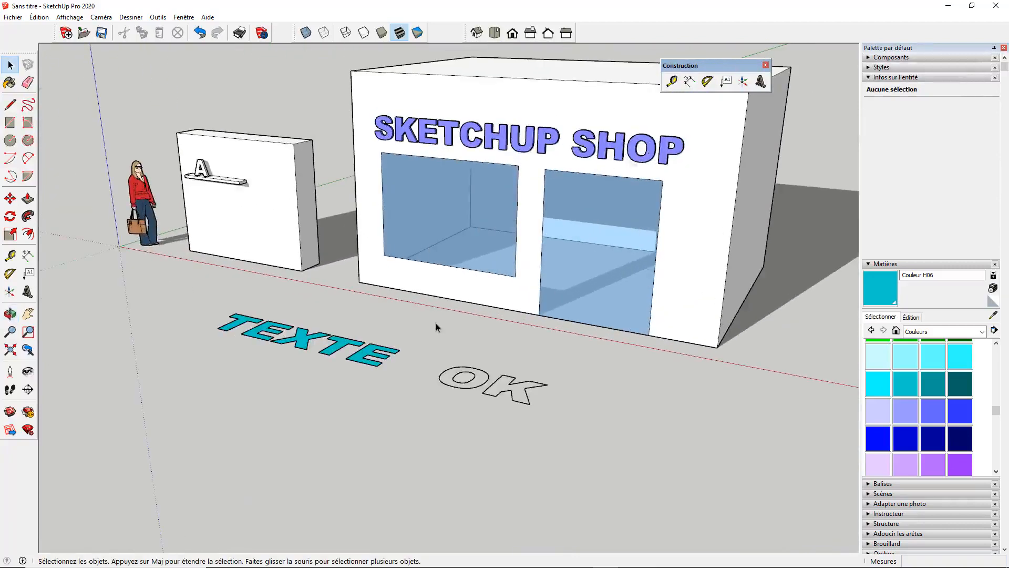